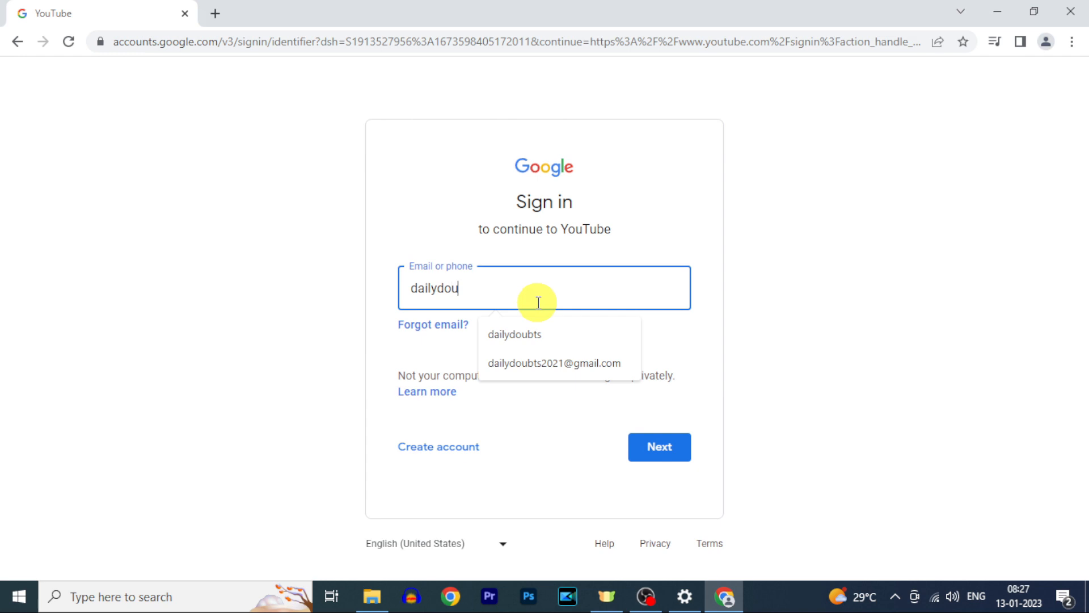
- Sign in with the saved account e-mail and its password, then open the account menu
{"action": "left_click", "coordinate": [532, 368]}
{"action": "left_click", "coordinate": [668, 453]}
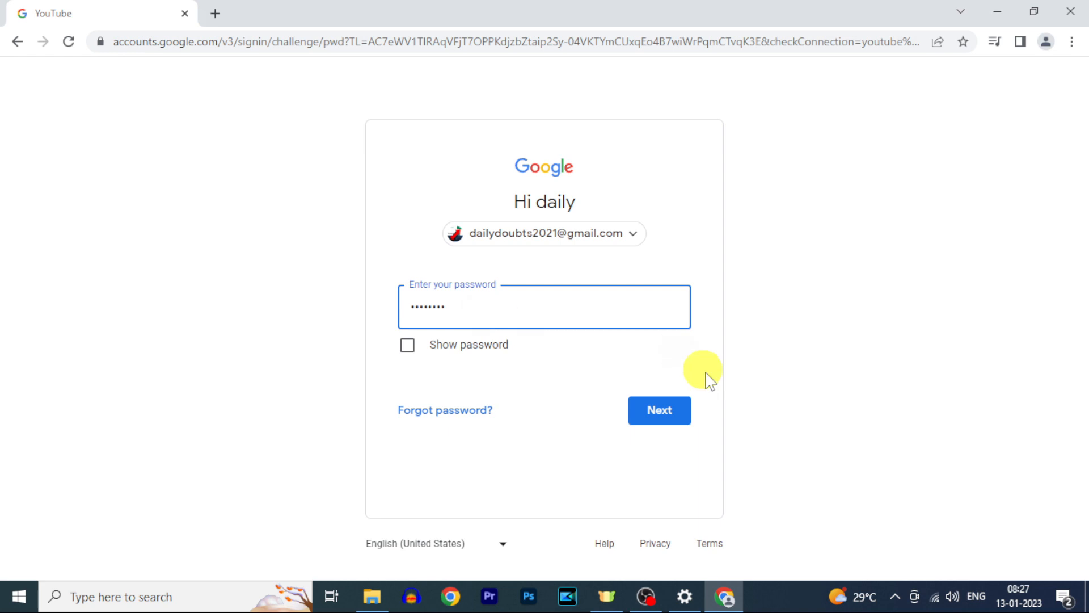
{"action": "left_click", "coordinate": [671, 413]}
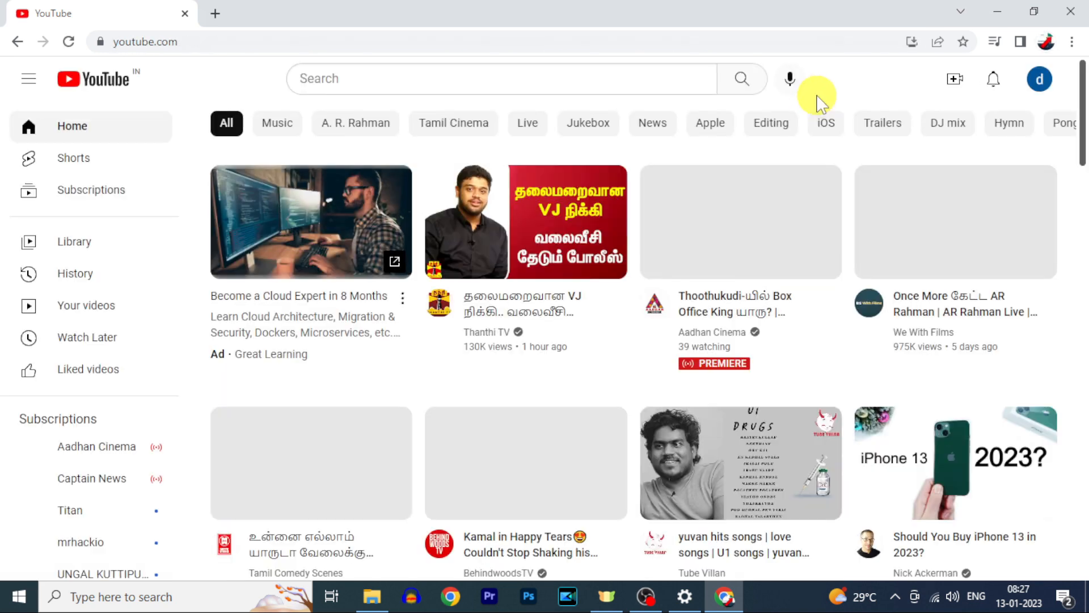
{"action": "left_click", "coordinate": [1040, 80]}
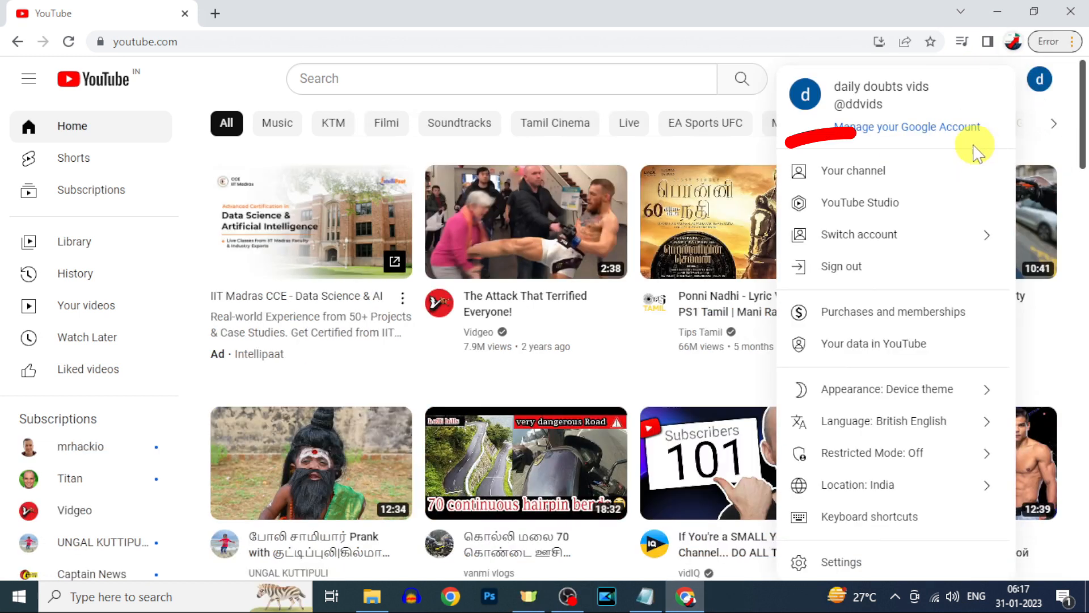
- Create a channel named 'dd demo', acknowledging that a new Google Account will be created
{"action": "left_click", "coordinate": [902, 173]}
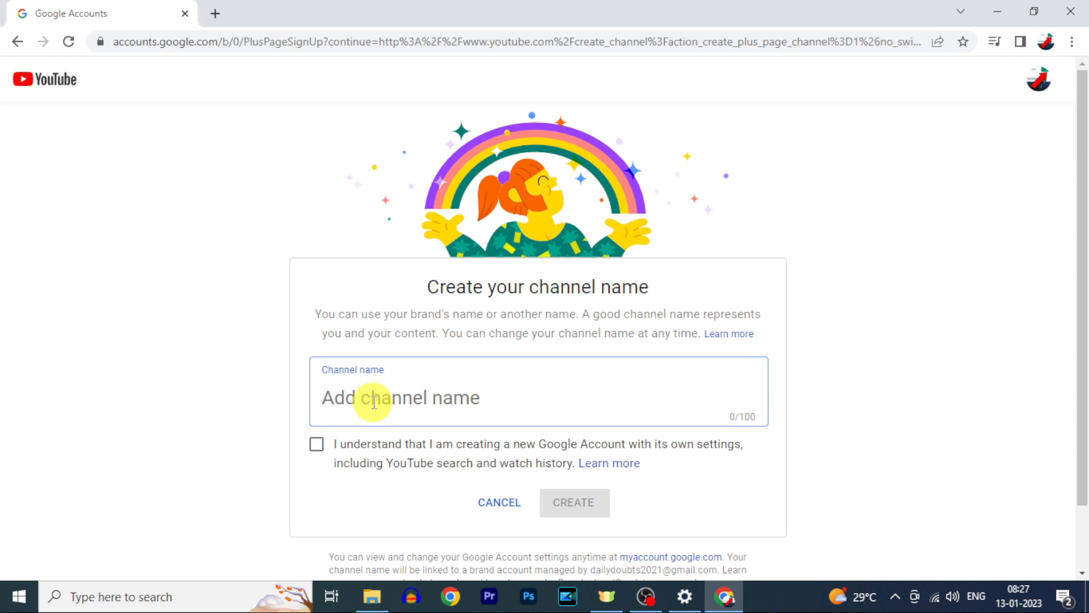
{"action": "type", "text": "dd demo"}
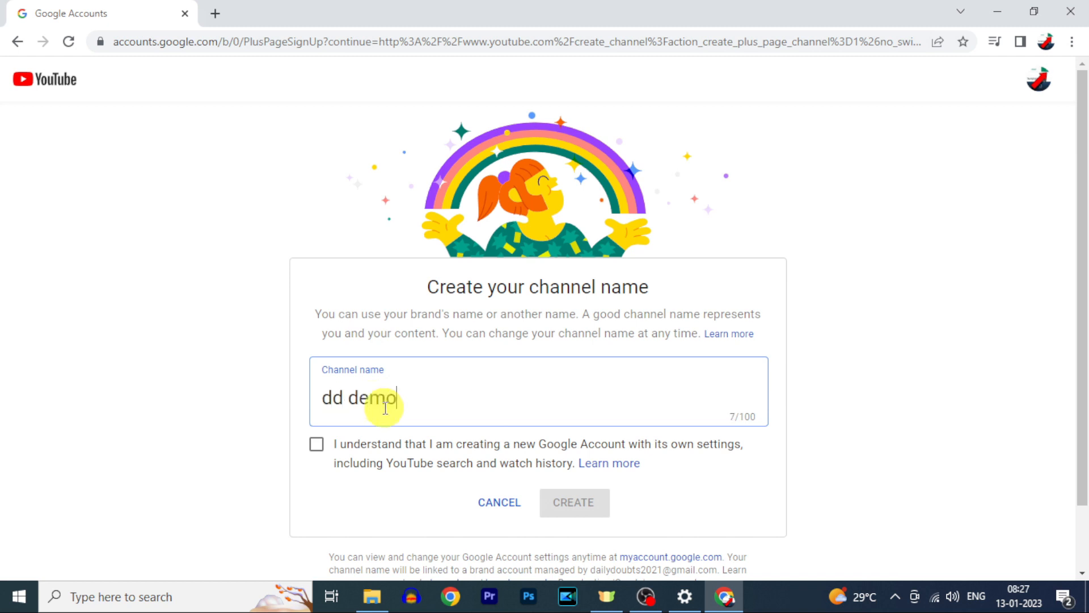
{"action": "left_click", "coordinate": [318, 445]}
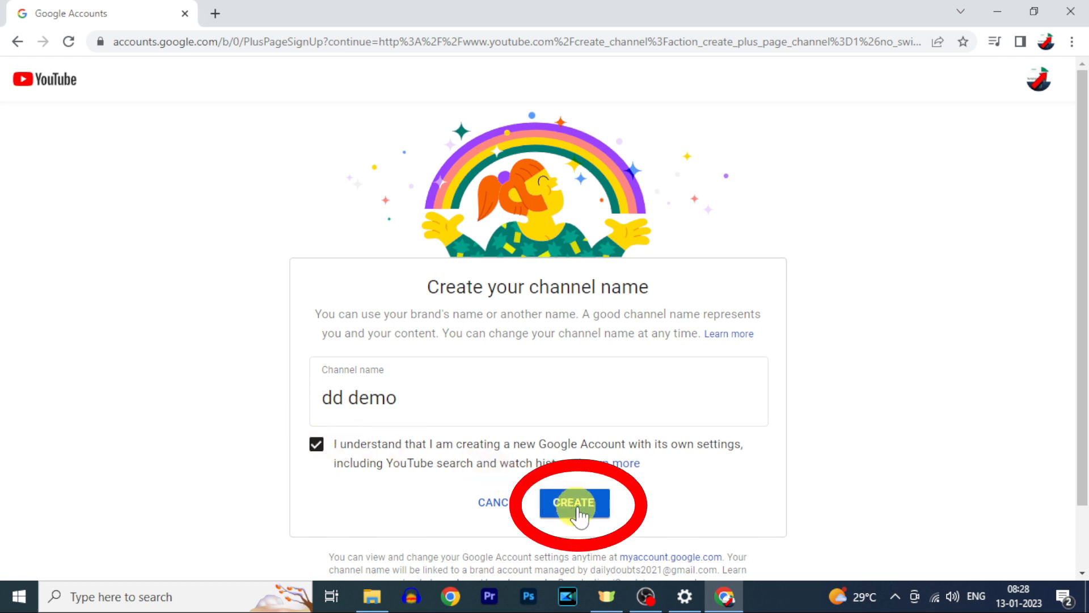
{"action": "left_click", "coordinate": [574, 503]}
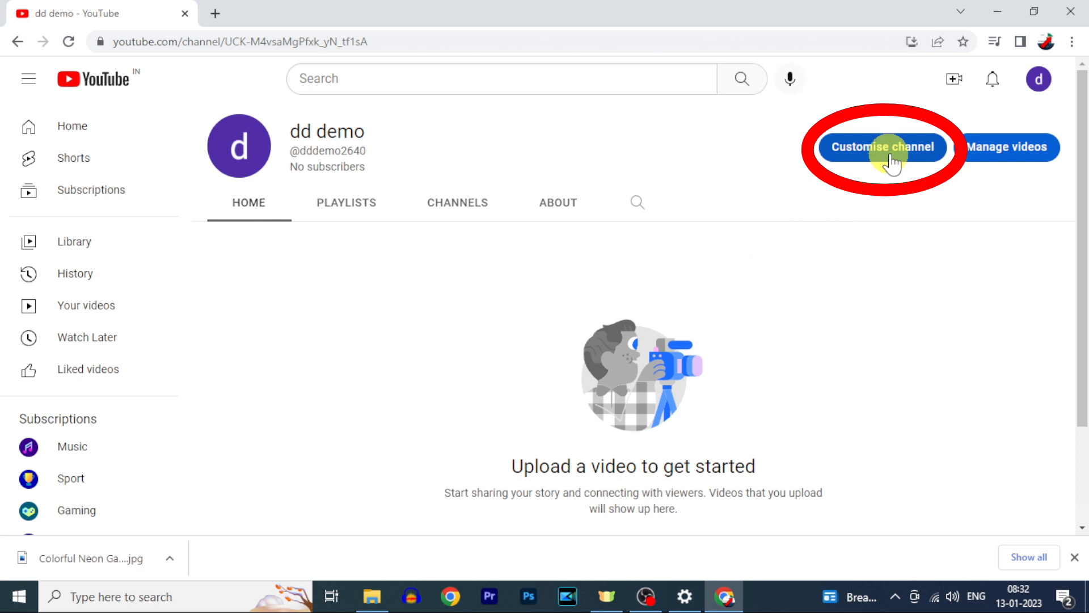
- In Customise channel's Branding tab, add the daily doubts profile picture and banner image
{"action": "left_click", "coordinate": [892, 164]}
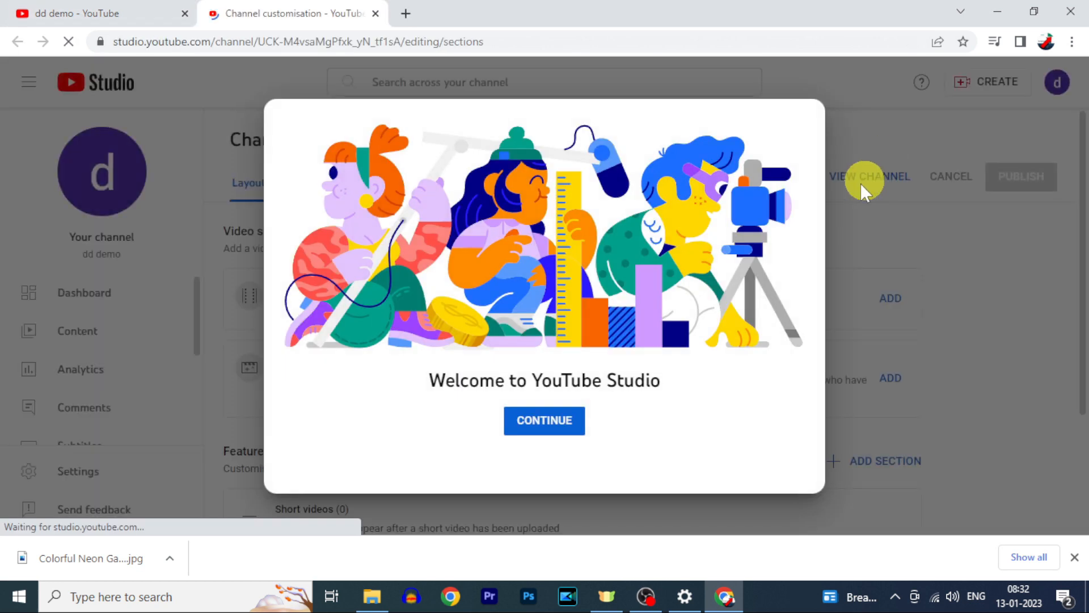
{"action": "left_click", "coordinate": [565, 425]}
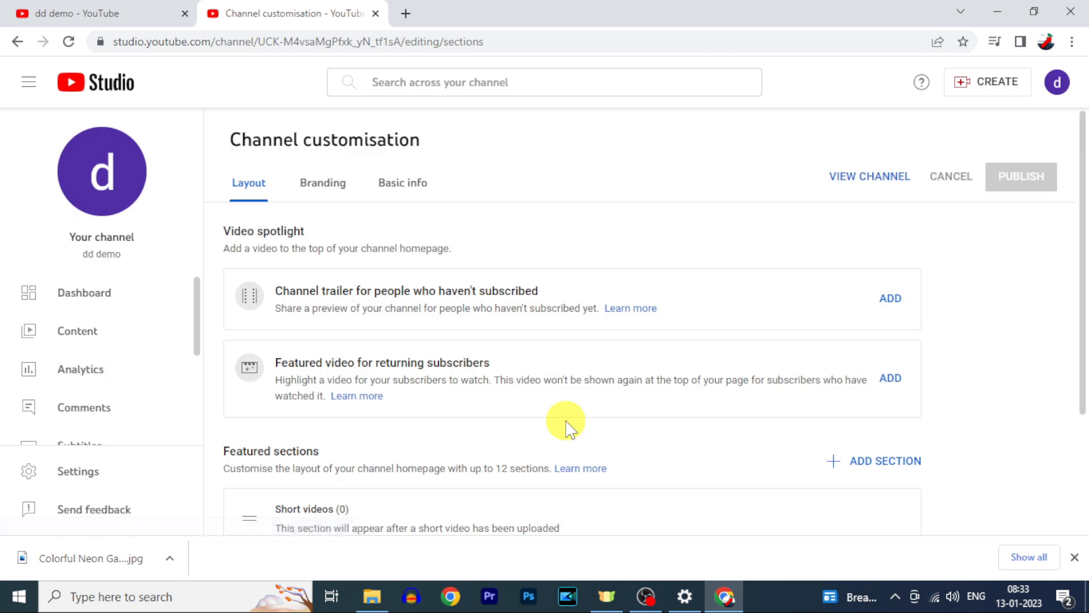
{"action": "left_click", "coordinate": [311, 199]}
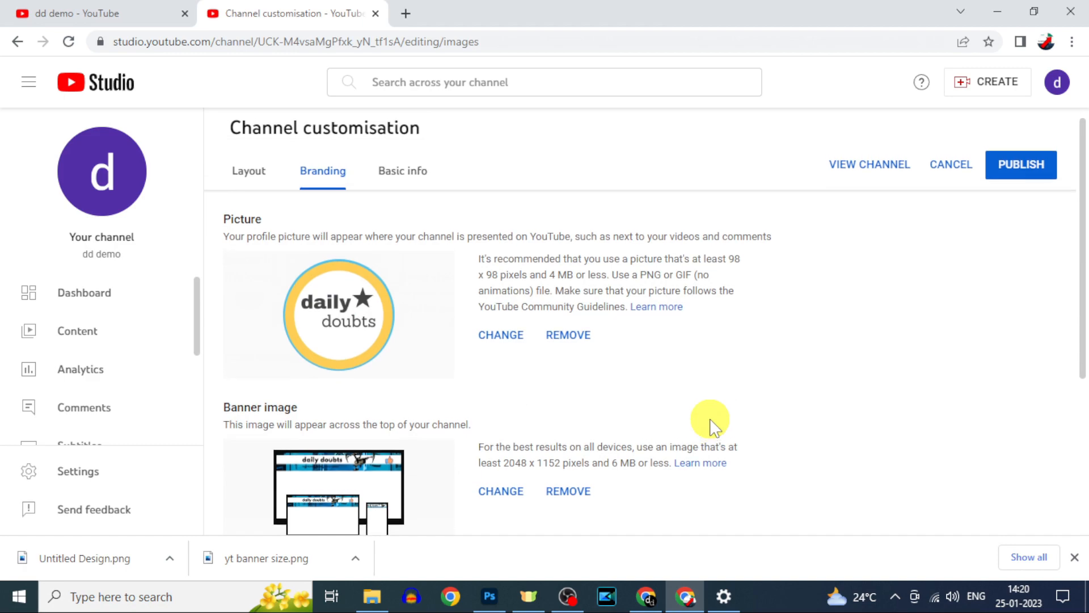
{"action": "scroll", "coordinate": [712, 425], "scroll_direction": "down", "scroll_amount": 3}
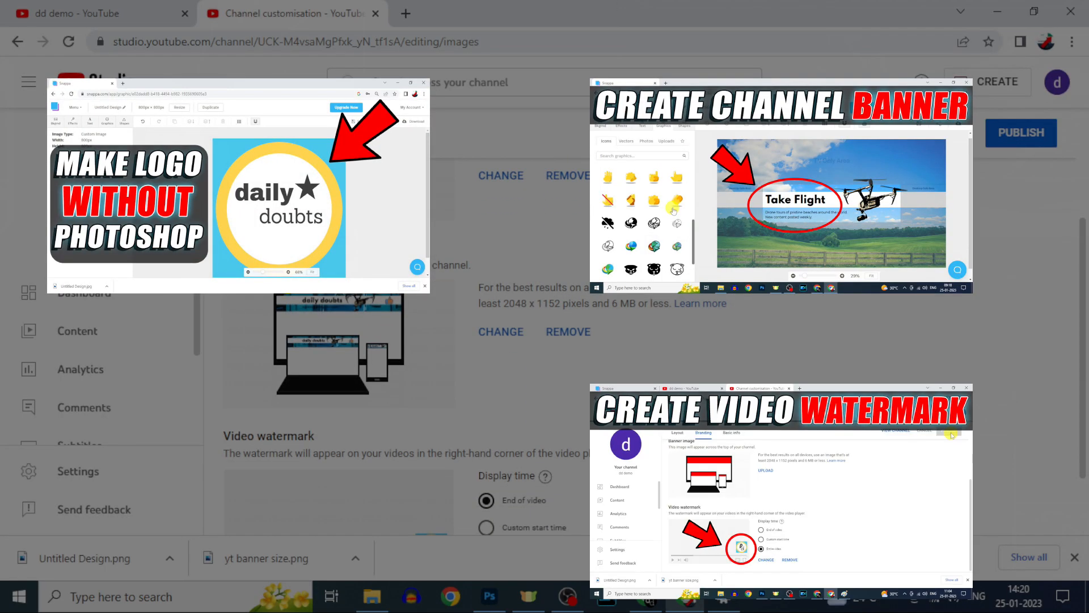
{"action": "scroll", "coordinate": [712, 426], "scroll_direction": "down", "scroll_amount": 2}
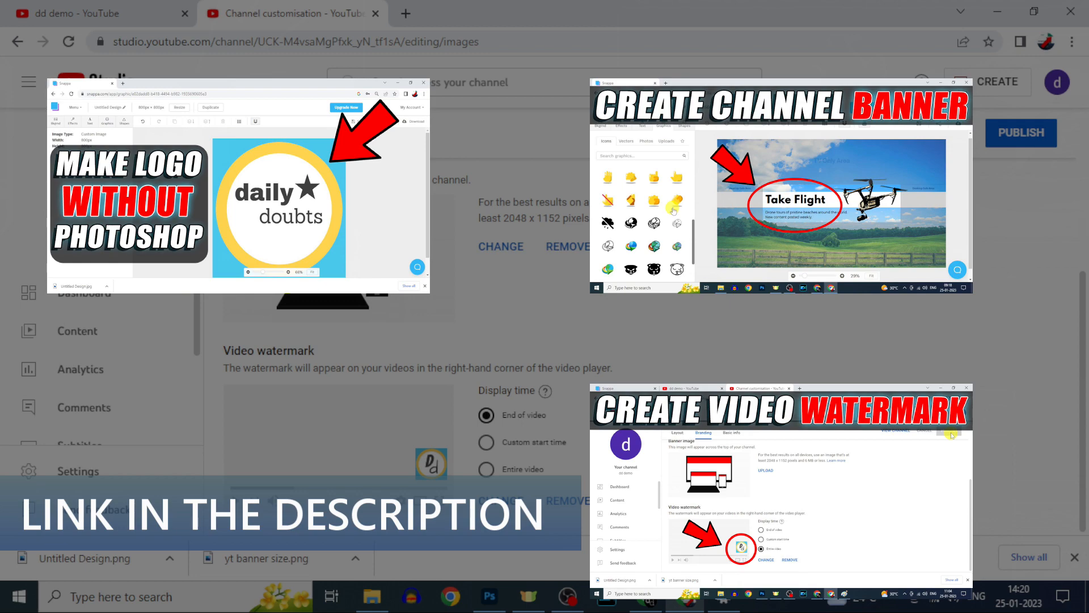
{"action": "scroll", "coordinate": [712, 419], "scroll_direction": "up", "scroll_amount": 3}
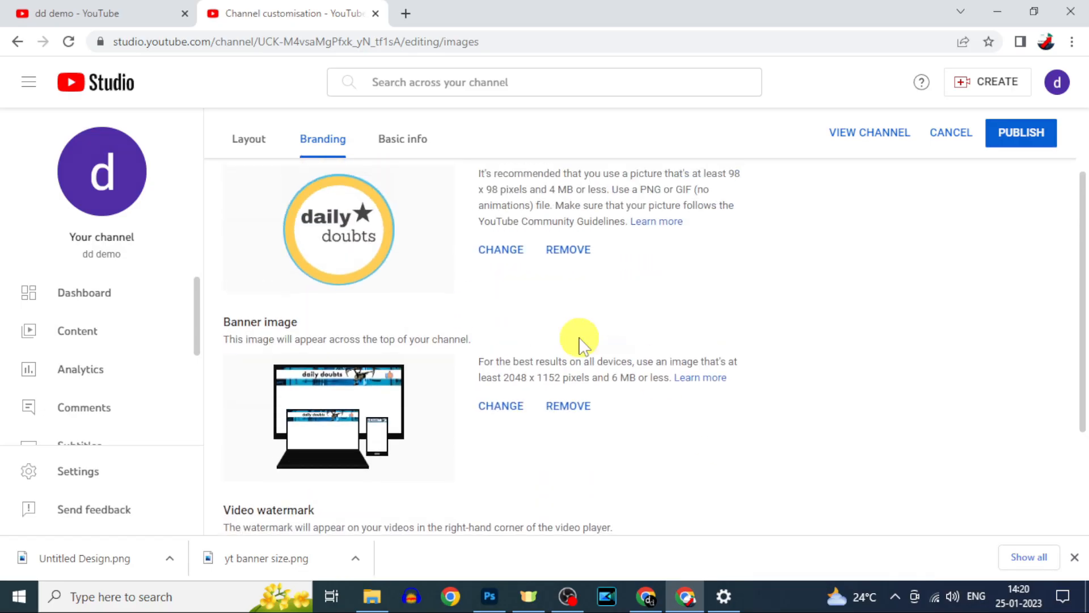
- On the Layout tab, move the Short videos section below Videos without adding a new section
{"action": "left_click", "coordinate": [251, 146]}
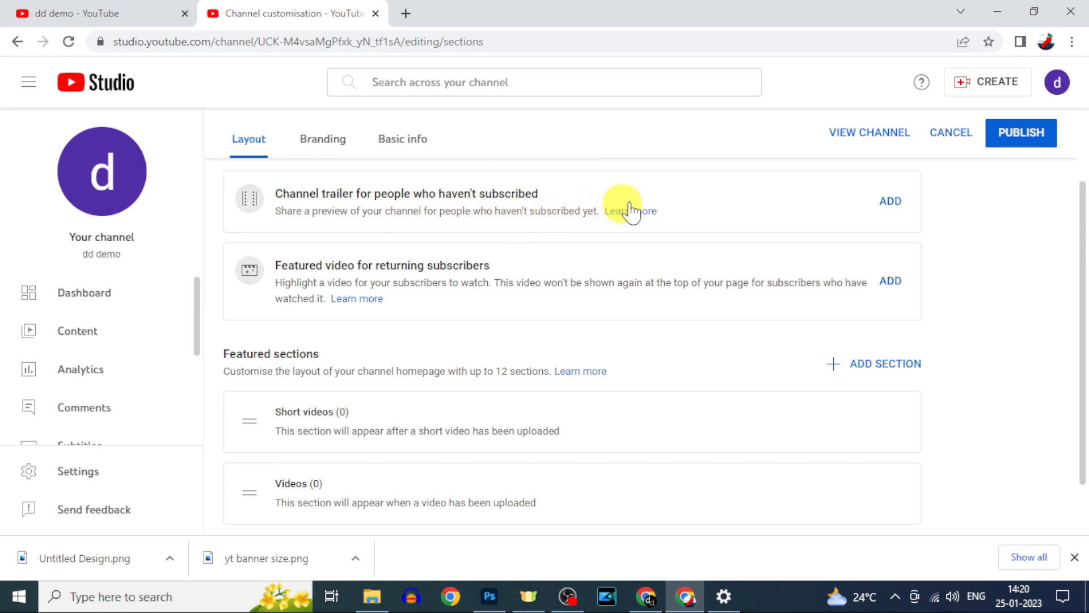
{"action": "scroll", "coordinate": [644, 321], "scroll_direction": "down", "scroll_amount": 1}
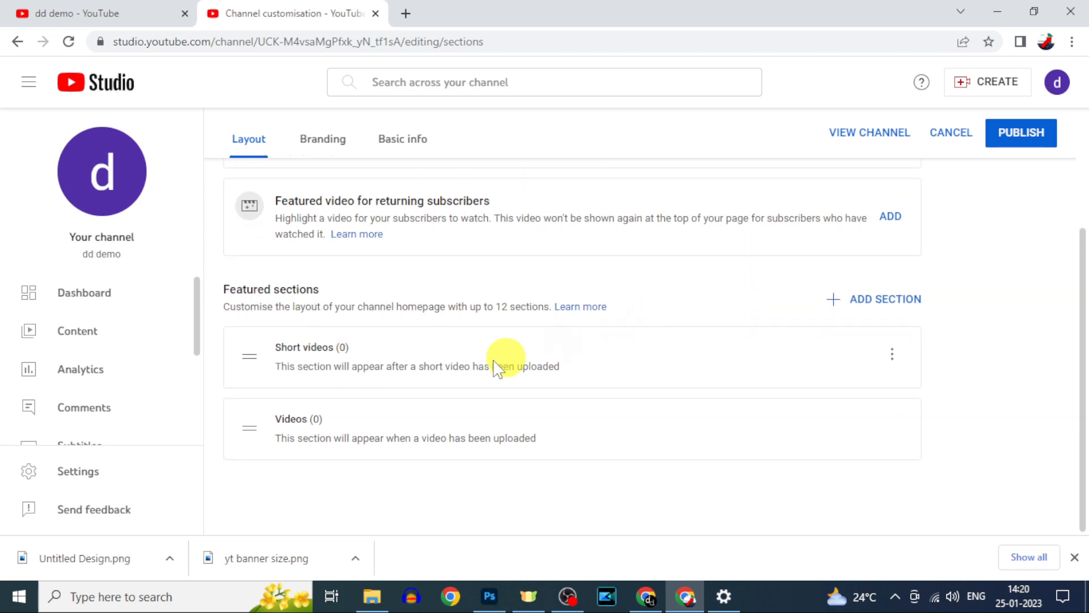
{"action": "left_click_drag", "start_coordinate": [239, 350], "coordinate": [247, 439]}
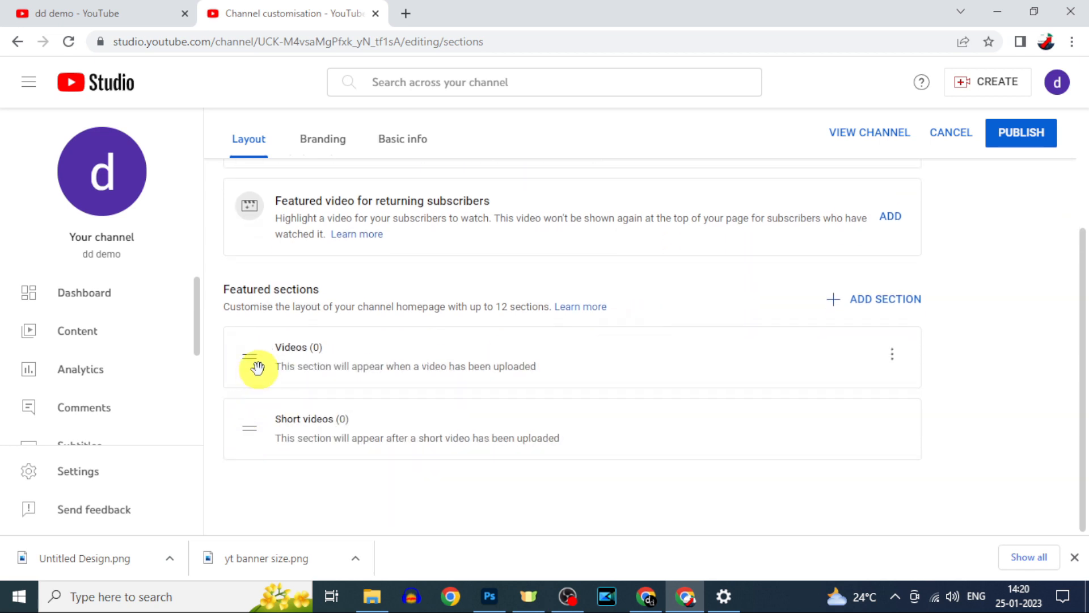
{"action": "left_click", "coordinate": [855, 301]}
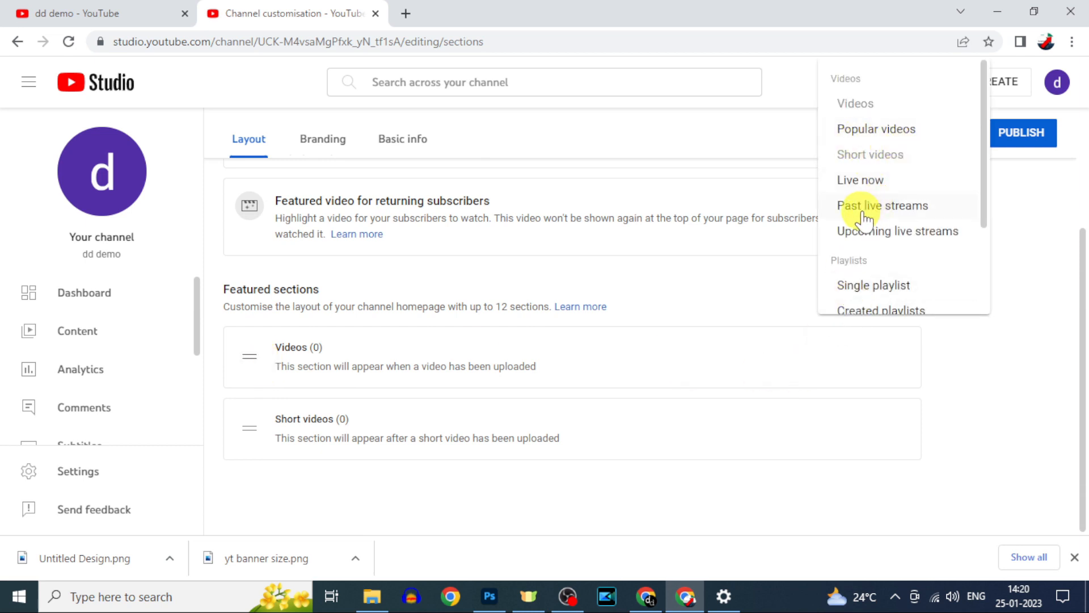
{"action": "left_click", "coordinate": [756, 336]}
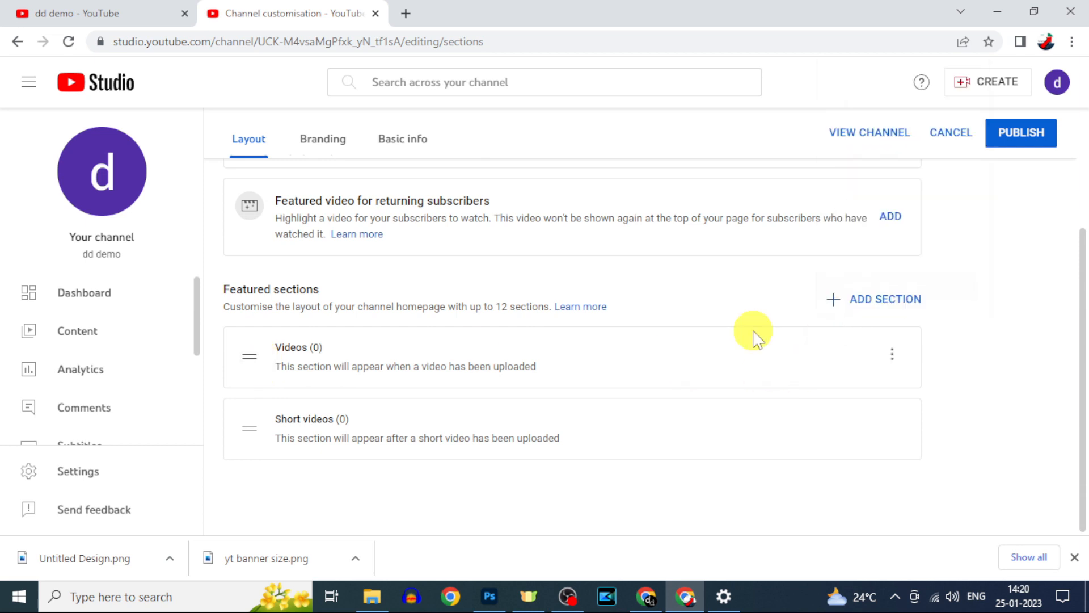
{"action": "left_click", "coordinate": [407, 145]}
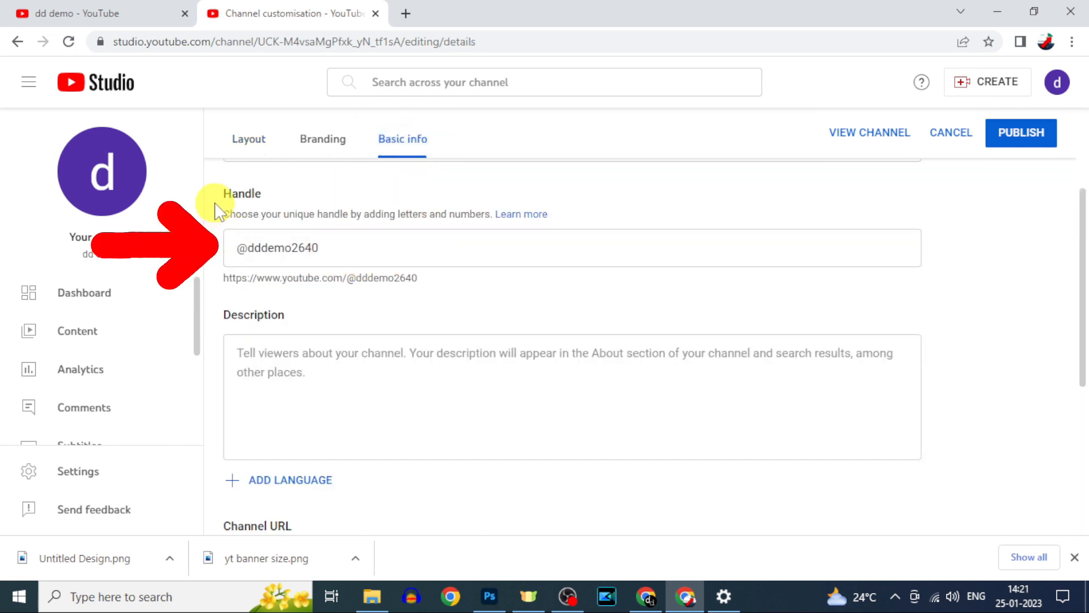
- Remove the handle's last digit and complete the channel description, starting with 'In', from pasted text
{"action": "left_click", "coordinate": [331, 243]}
{"action": "key", "text": "BackSpace"}
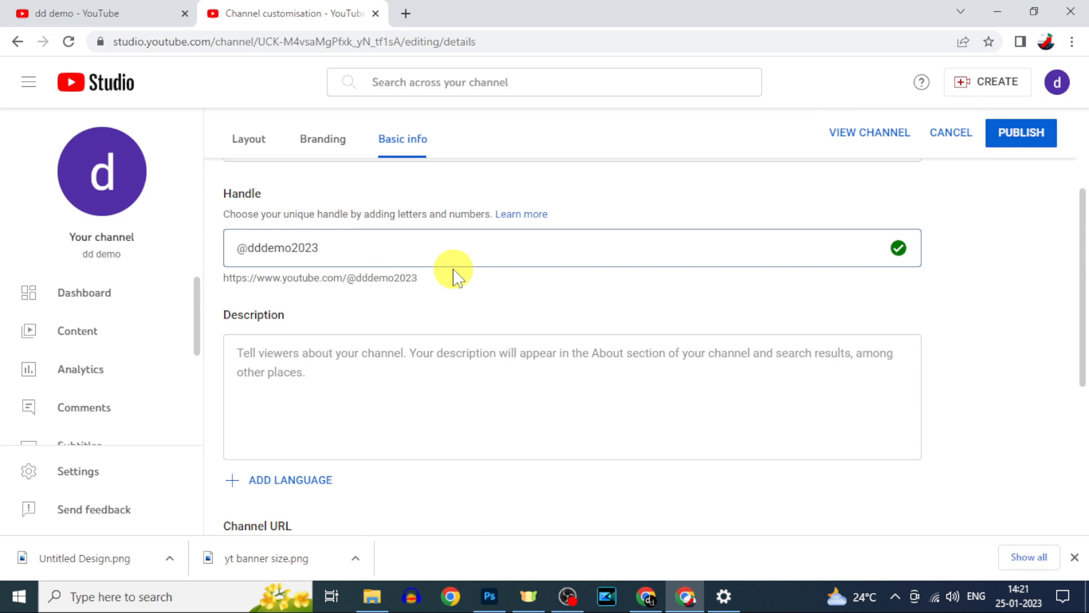
{"action": "scroll", "coordinate": [590, 332], "scroll_direction": "down", "scroll_amount": 1}
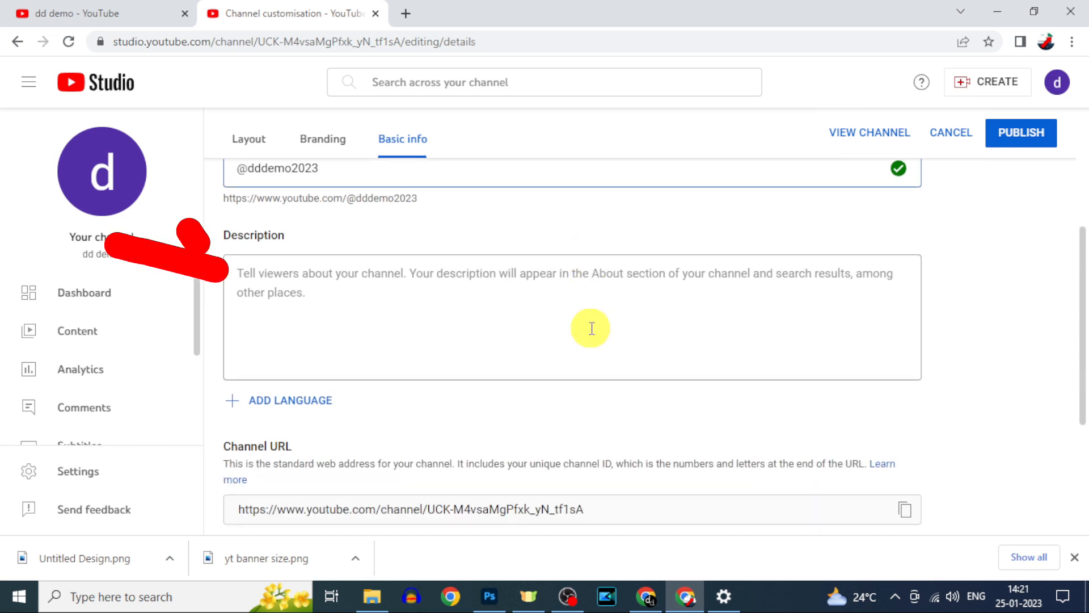
{"action": "left_click", "coordinate": [256, 275]}
{"action": "type", "text": "In this channel"}
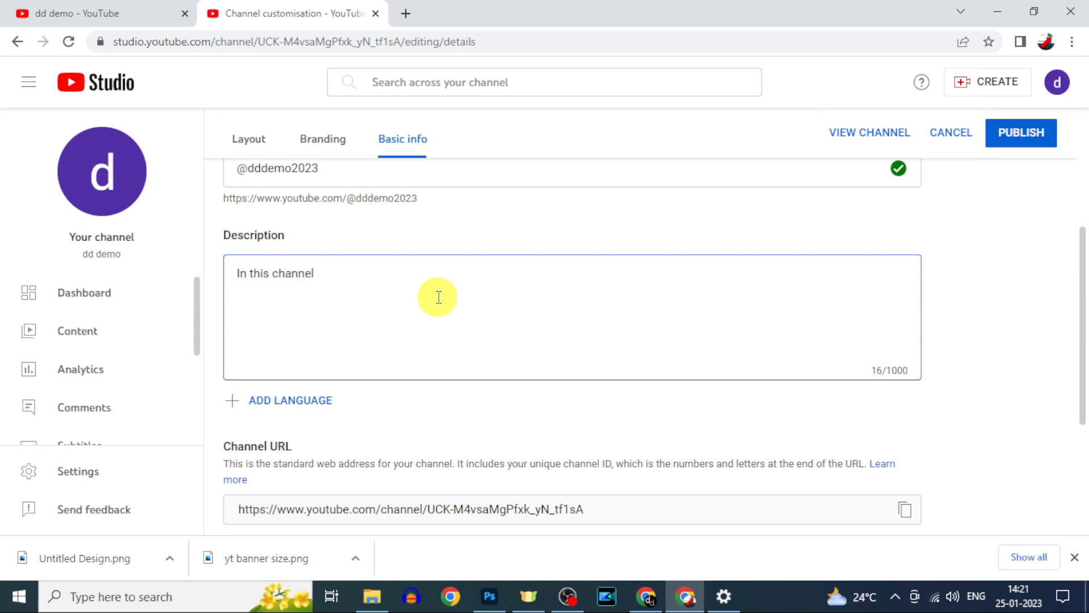
{"action": "key", "text": "ctrl+v"}
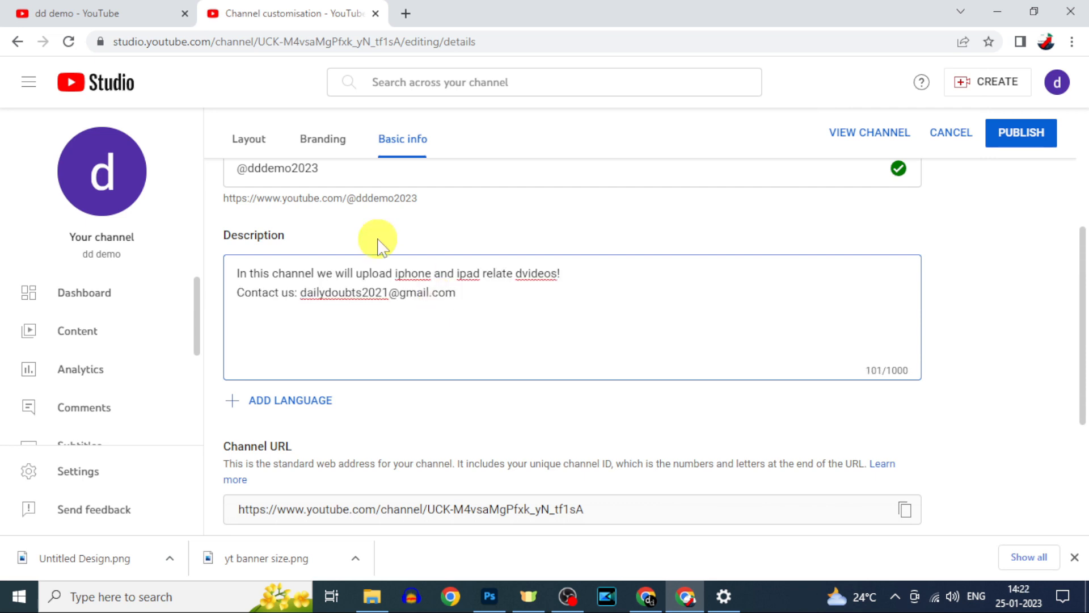
{"action": "scroll", "coordinate": [428, 352], "scroll_direction": "down", "scroll_amount": 2}
{"action": "scroll", "coordinate": [428, 352], "scroll_direction": "down", "scroll_amount": 1}
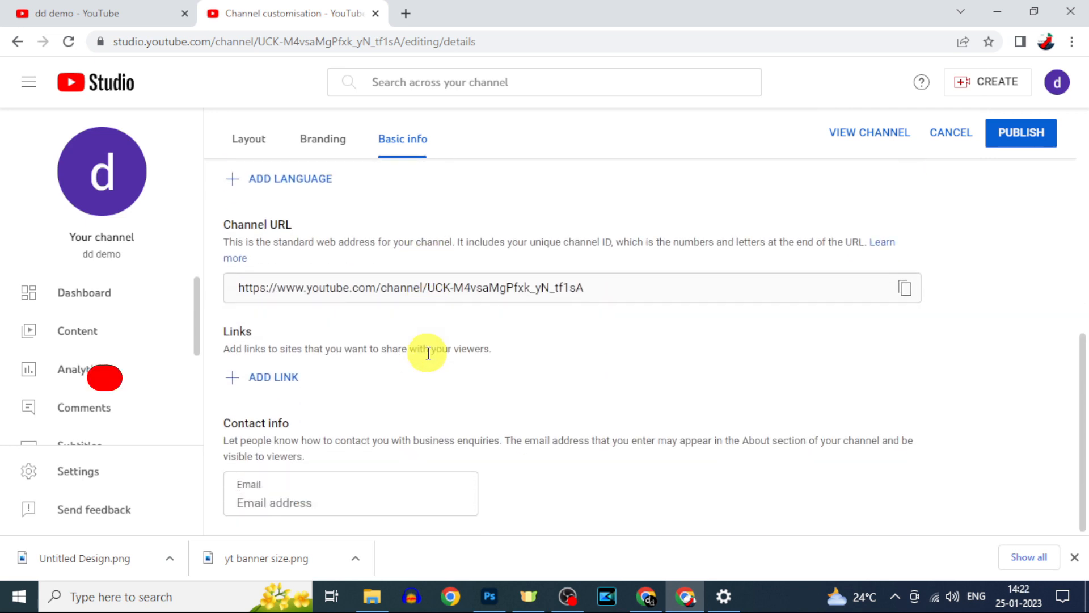
- Add the business contact e-mail under Contact info and publish the basic info changes
{"action": "left_click", "coordinate": [274, 379]}
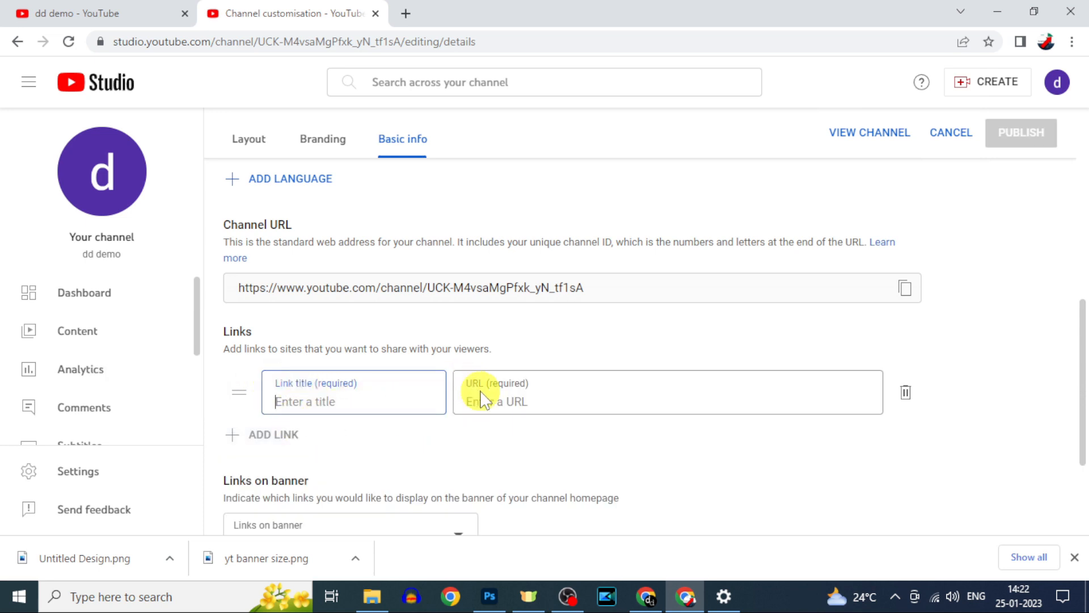
{"action": "left_click", "coordinate": [357, 501]}
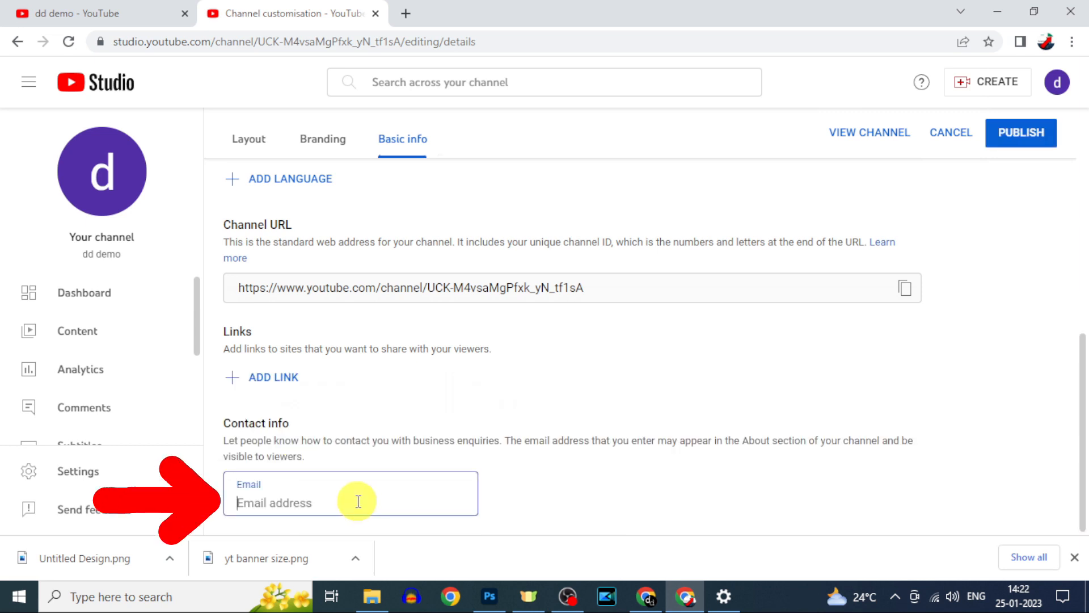
{"action": "left_click", "coordinate": [1016, 136]}
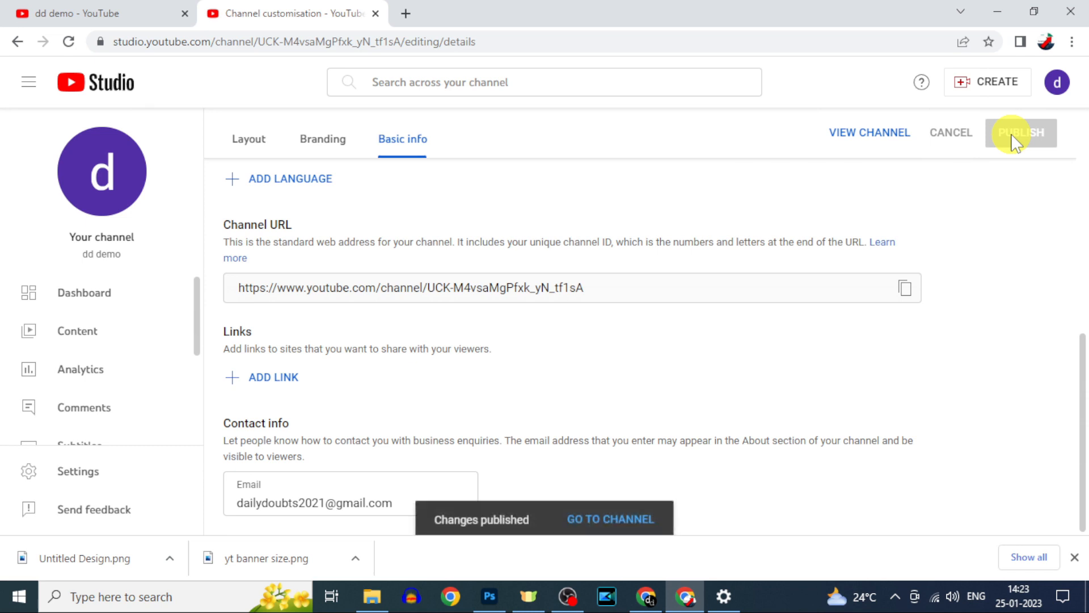
{"action": "left_click", "coordinate": [627, 515]}
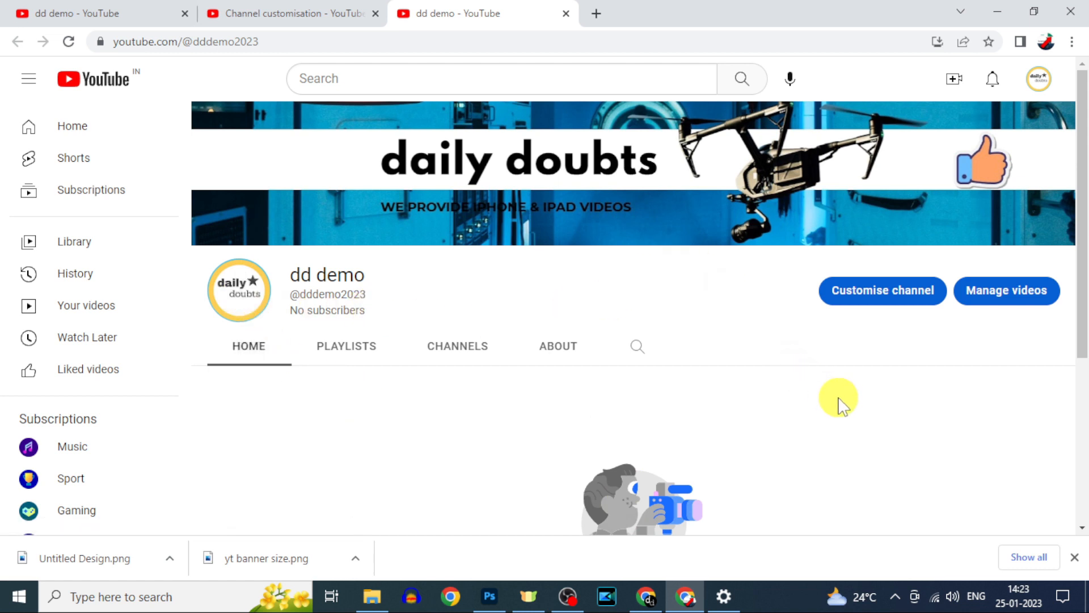
- Look over the published dd demo channel page, then return to YouTube Studio via the account menu
{"action": "scroll", "coordinate": [839, 397], "scroll_direction": "down", "scroll_amount": 3}
{"action": "scroll", "coordinate": [840, 397], "scroll_direction": "up", "scroll_amount": 3}
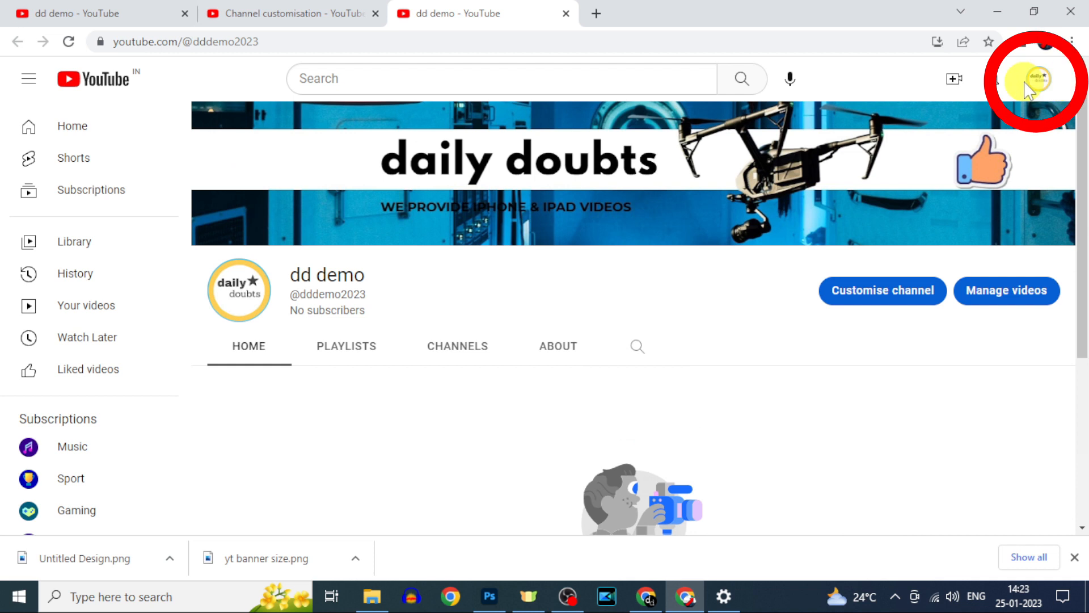
{"action": "left_click", "coordinate": [1045, 86]}
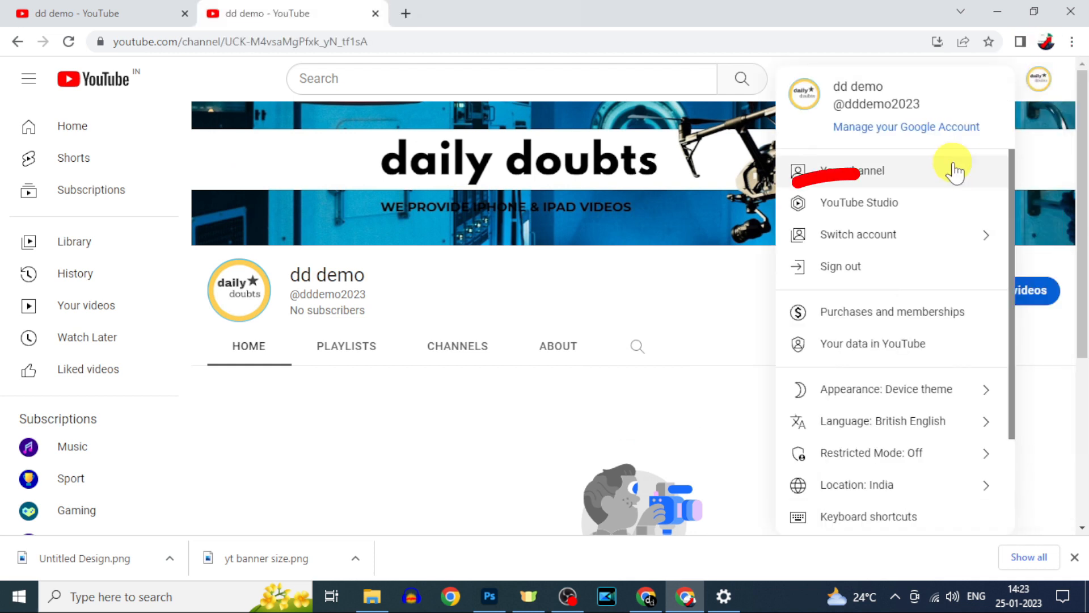
{"action": "left_click", "coordinate": [894, 205]}
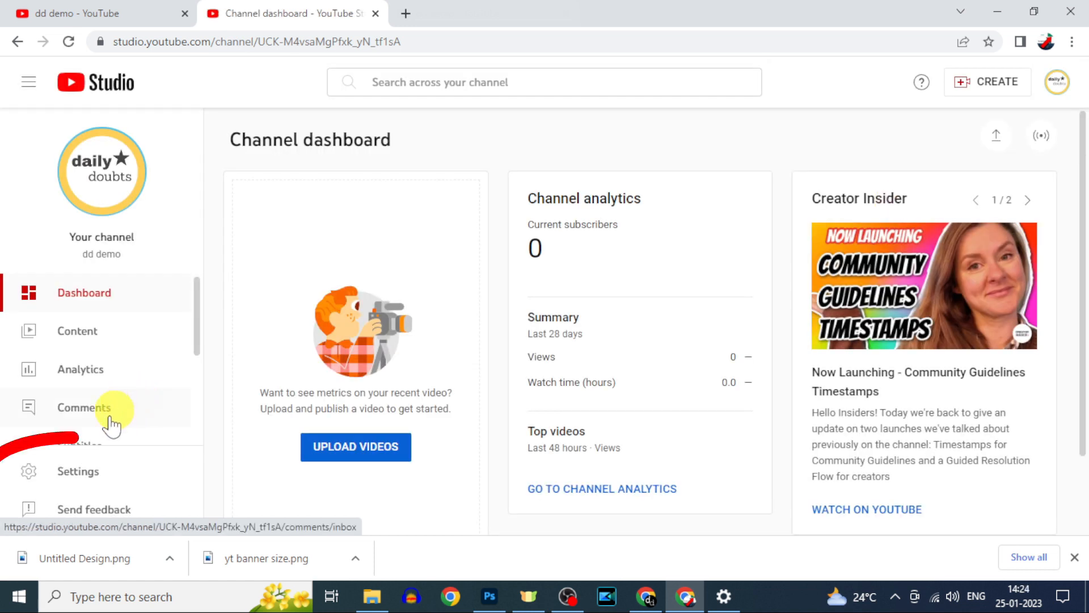
- Set country of residence to United States and add keywords daily doubts, iphone and ipad, tech videos, youtube videos
{"action": "left_click", "coordinate": [77, 479]}
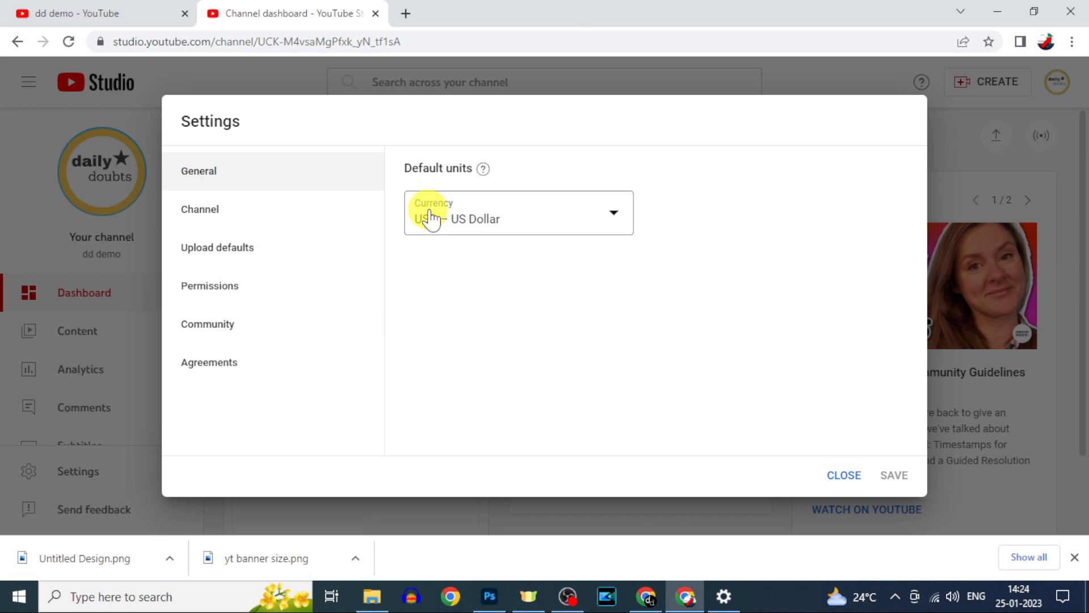
{"action": "left_click", "coordinate": [252, 220]}
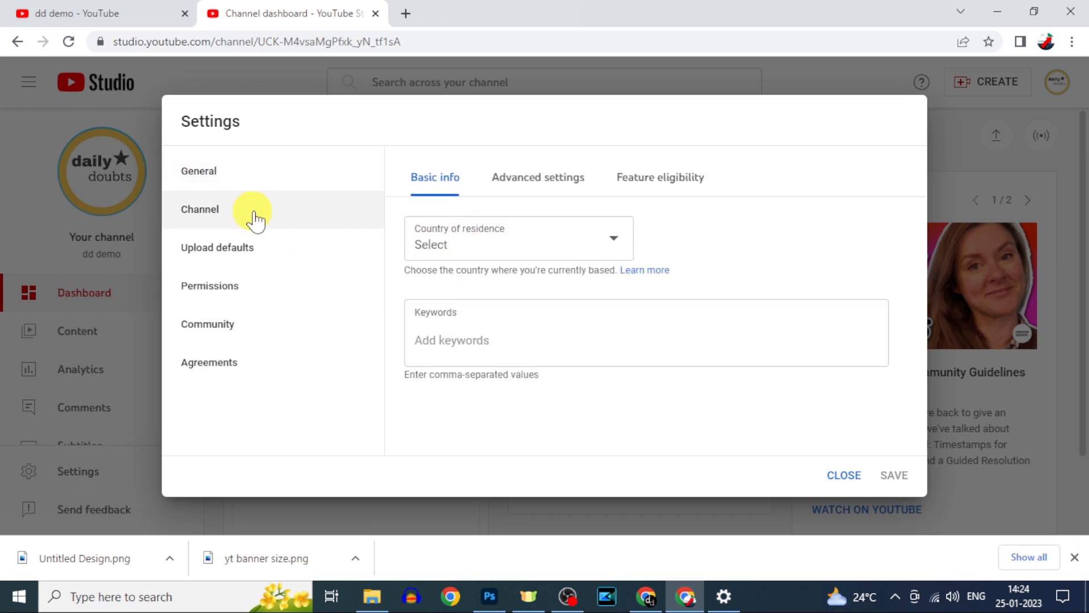
{"action": "left_click", "coordinate": [606, 244]}
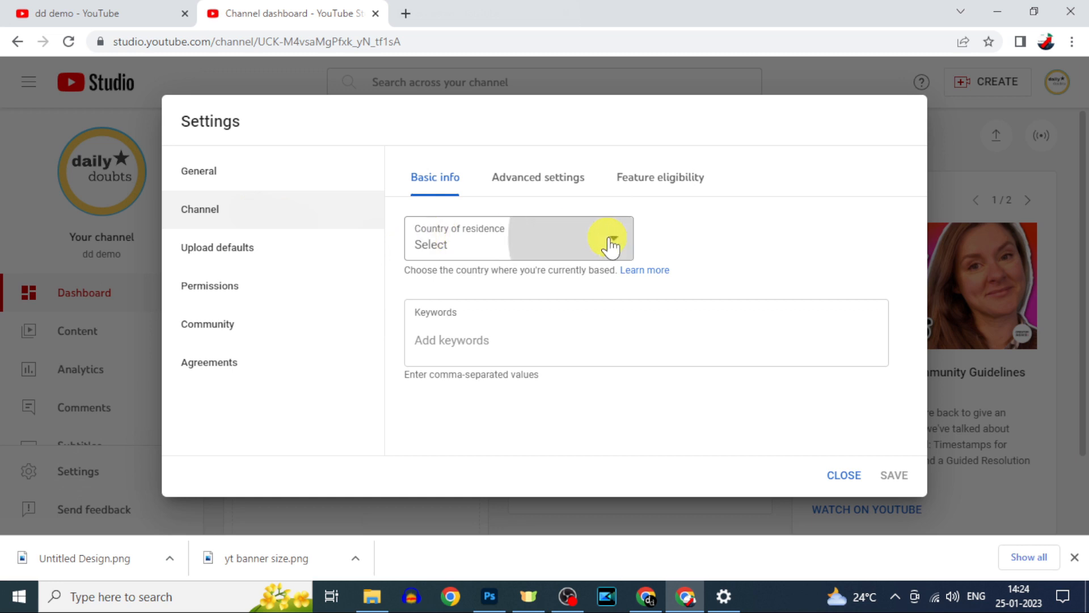
{"action": "scroll", "coordinate": [527, 386], "scroll_direction": "down", "scroll_amount": 20}
{"action": "scroll", "coordinate": [533, 381], "scroll_direction": "up", "scroll_amount": 1}
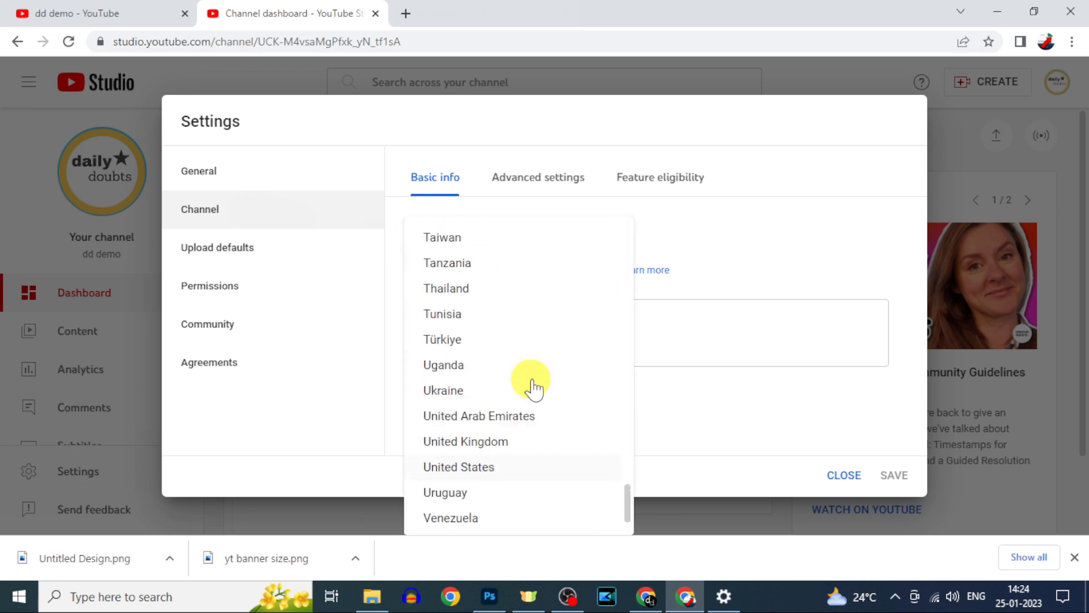
{"action": "scroll", "coordinate": [527, 383], "scroll_direction": "down", "scroll_amount": 1}
{"action": "left_click", "coordinate": [486, 386]}
{"action": "left_click", "coordinate": [469, 339]}
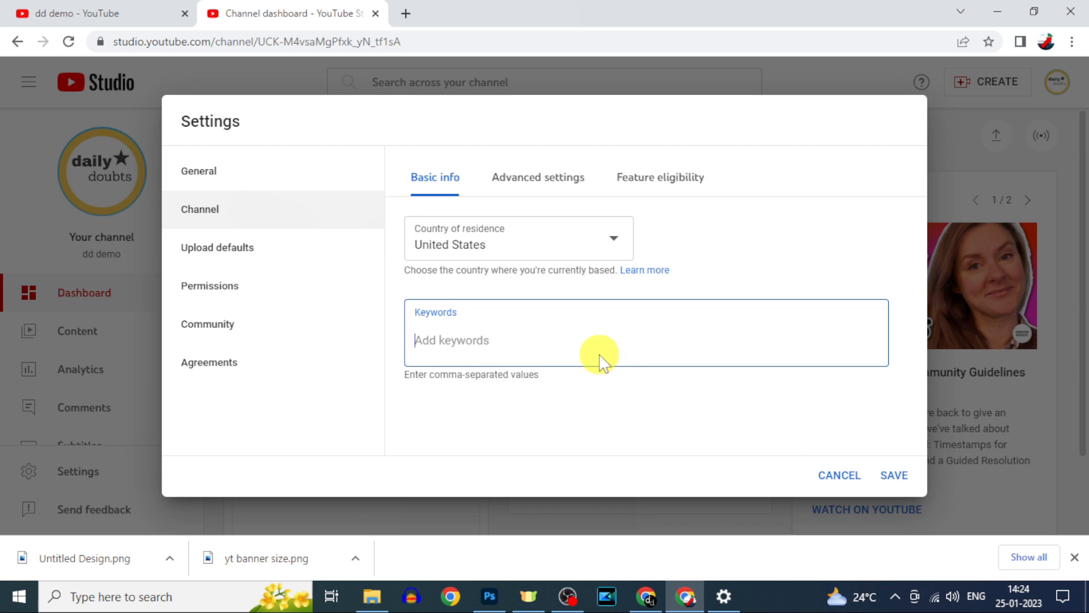
{"action": "type", "text": "daily doubts,iphone and ipad,tech videos,y"}
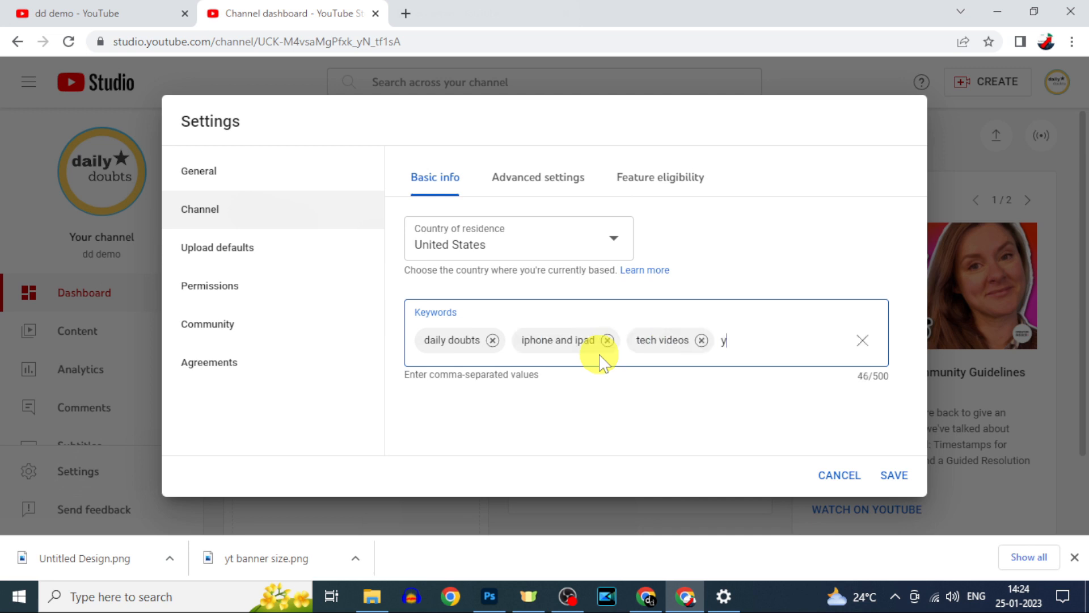
{"action": "type", "text": "outube videos,"}
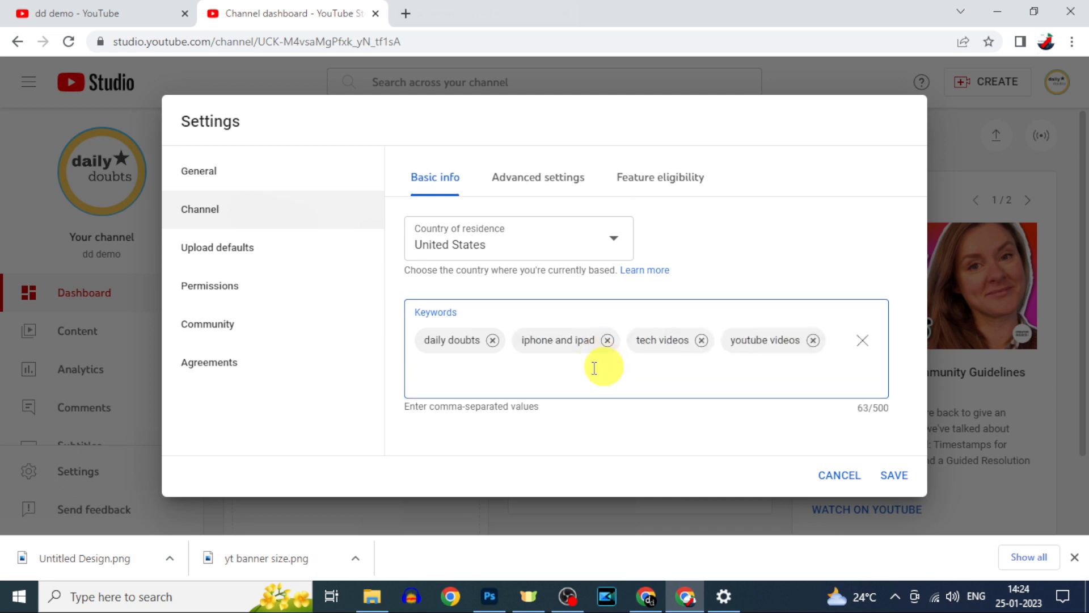
- In Advanced settings, choose 'No, set this channel as not Made for Kids', then show Feature eligibility
{"action": "left_click", "coordinate": [518, 179]}
{"action": "scroll", "coordinate": [689, 326], "scroll_direction": "down", "scroll_amount": 2}
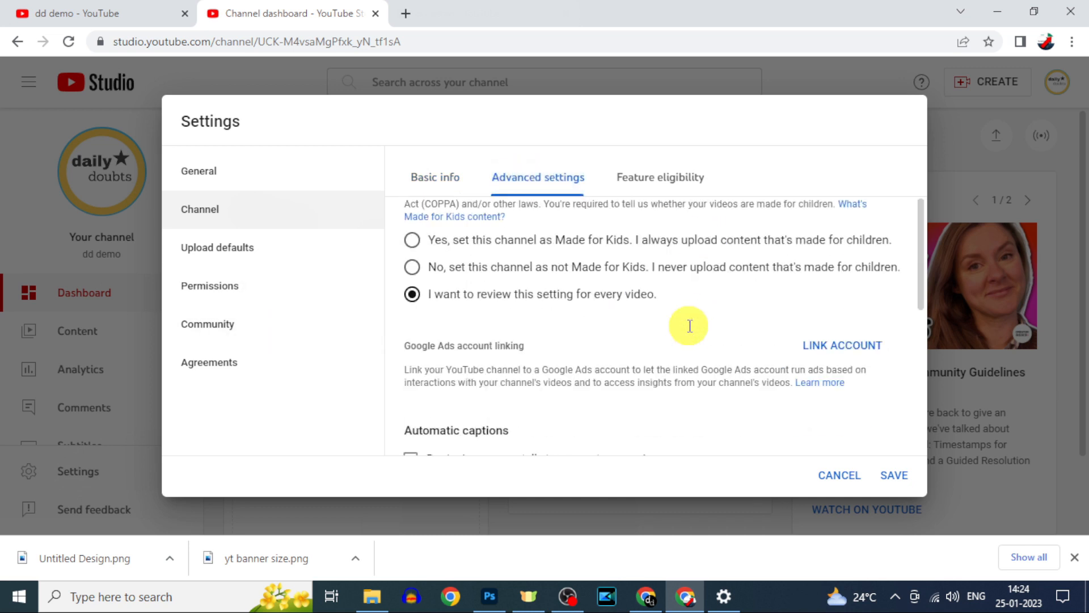
{"action": "scroll", "coordinate": [688, 326], "scroll_direction": "up", "scroll_amount": 2}
{"action": "left_click", "coordinate": [413, 317]}
{"action": "scroll", "coordinate": [527, 268], "scroll_direction": "down", "scroll_amount": 4}
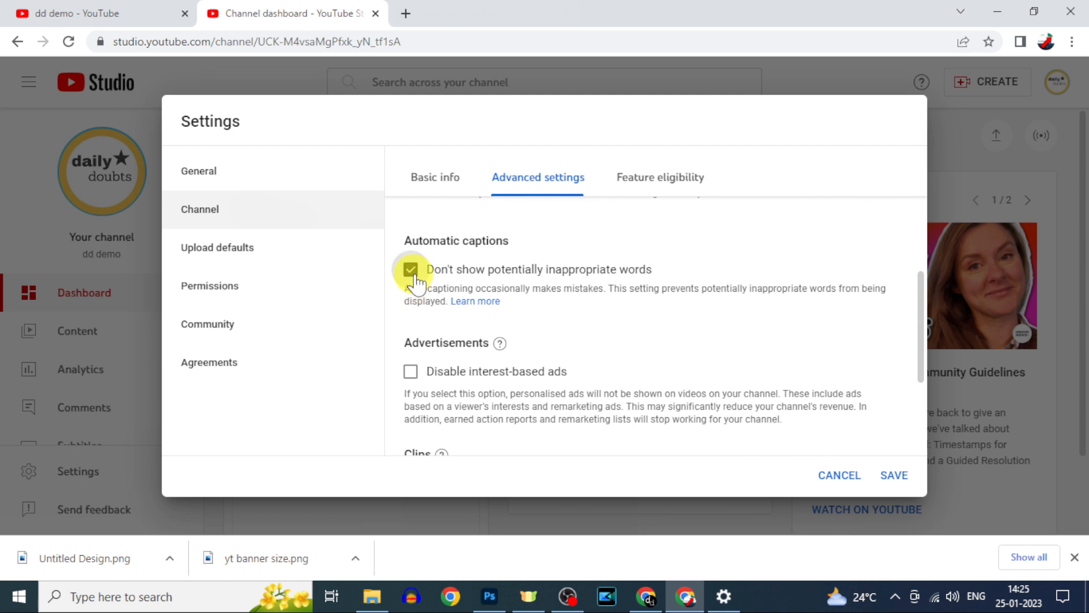
{"action": "scroll", "coordinate": [533, 346], "scroll_direction": "down", "scroll_amount": 3}
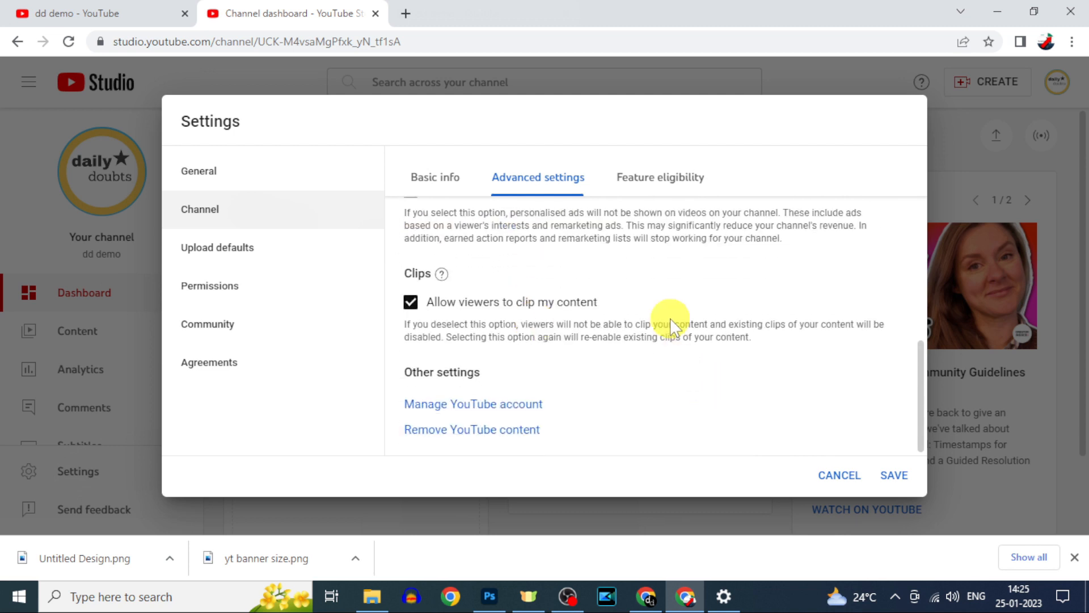
{"action": "left_click", "coordinate": [663, 181]}
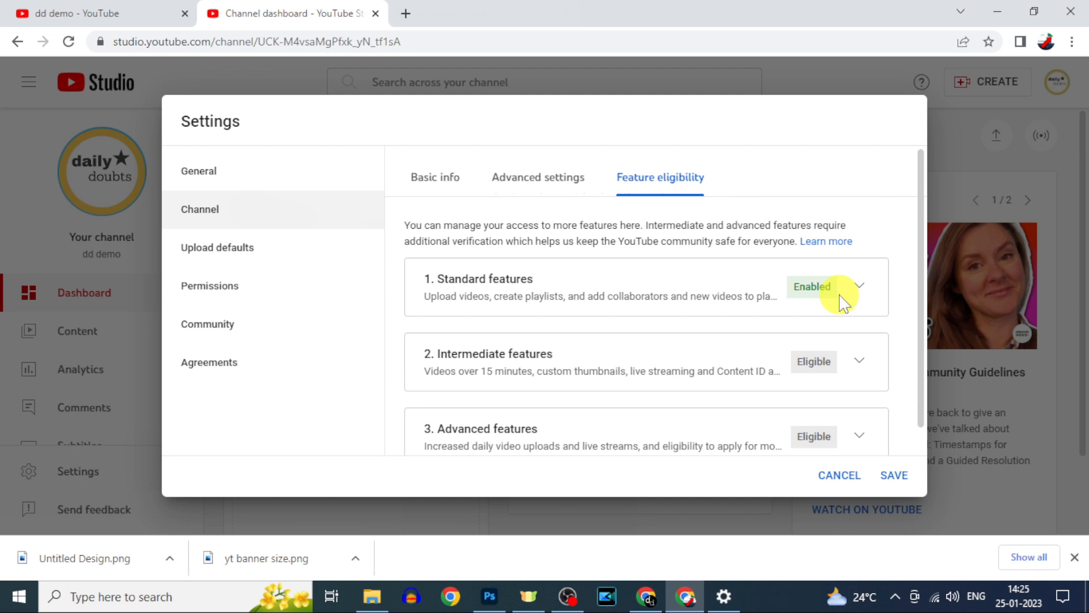
- Expand the Intermediate features requirements and start phone number verification
{"action": "scroll", "coordinate": [846, 317], "scroll_direction": "down", "scroll_amount": 1}
{"action": "left_click", "coordinate": [859, 336]}
{"action": "scroll", "coordinate": [860, 336], "scroll_direction": "down", "scroll_amount": 3}
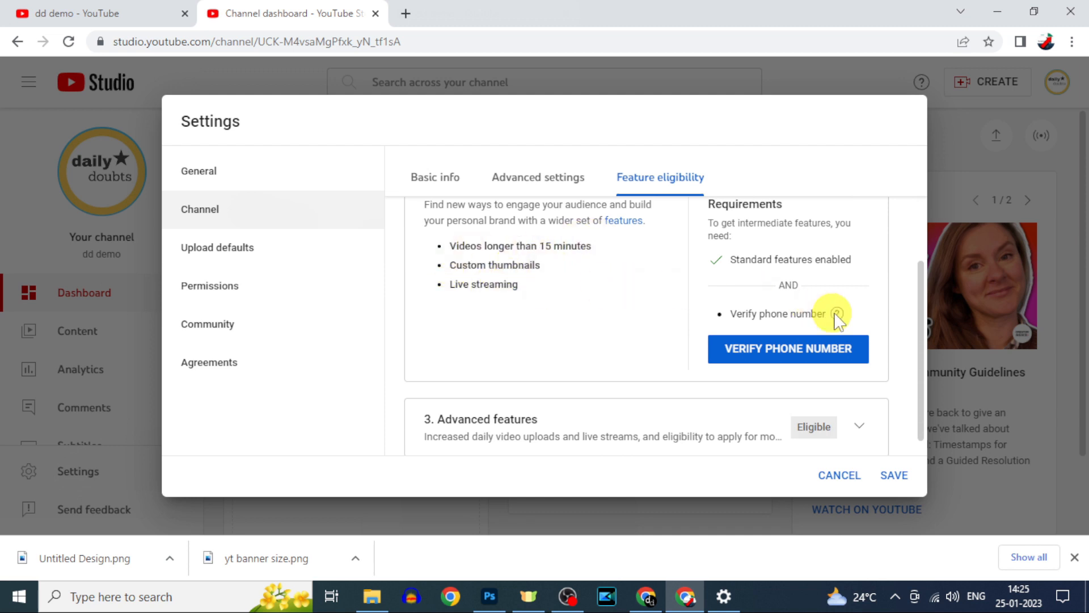
{"action": "scroll", "coordinate": [854, 326], "scroll_direction": "down", "scroll_amount": 1}
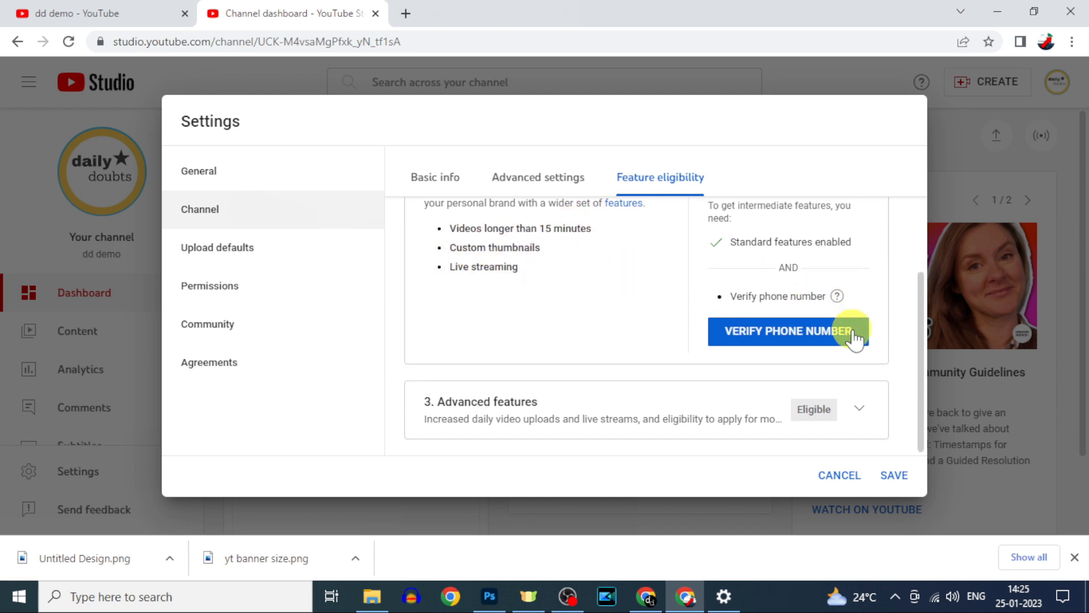
{"action": "left_click", "coordinate": [804, 342]}
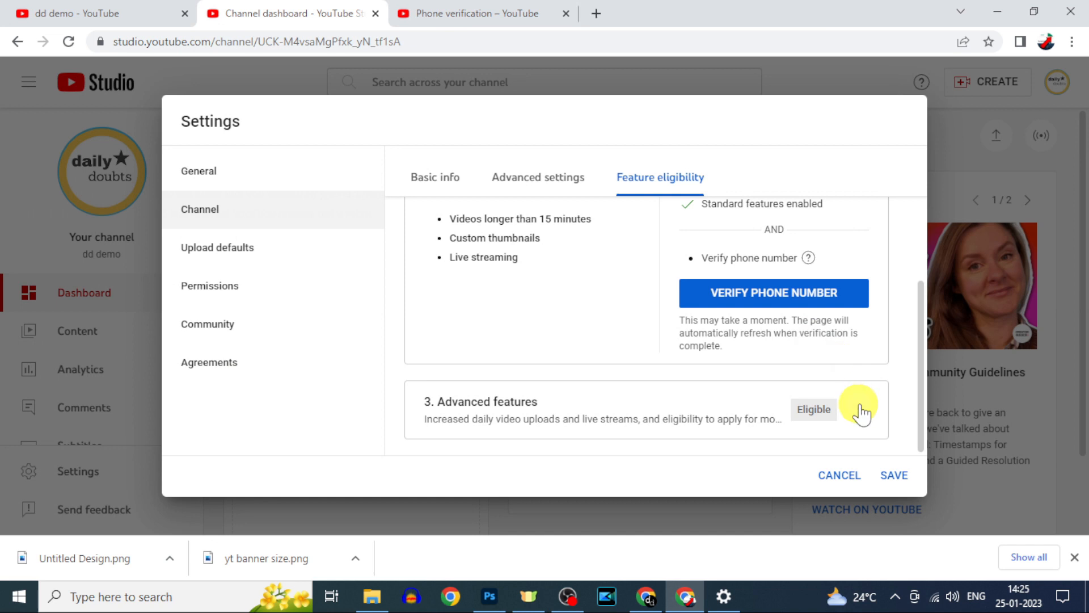
- Expand Advanced features and review its video verification, valid ID or channel history requirements
{"action": "left_click", "coordinate": [859, 408]}
{"action": "scroll", "coordinate": [807, 388], "scroll_direction": "down", "scroll_amount": 1}
{"action": "scroll", "coordinate": [807, 394], "scroll_direction": "down", "scroll_amount": 3}
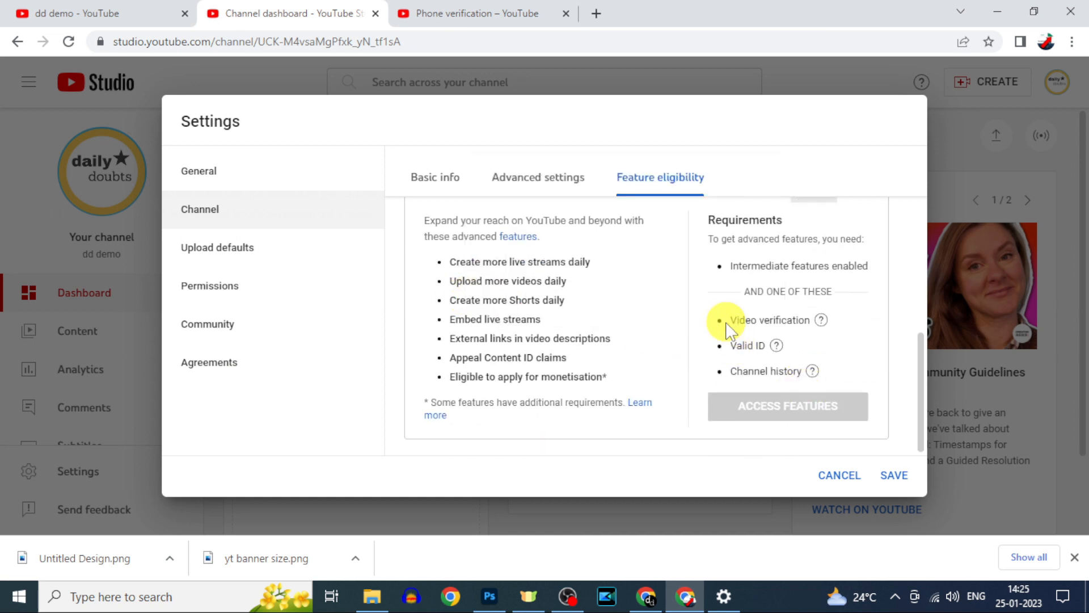
{"action": "left_click_drag", "start_coordinate": [729, 343], "coordinate": [773, 344]}
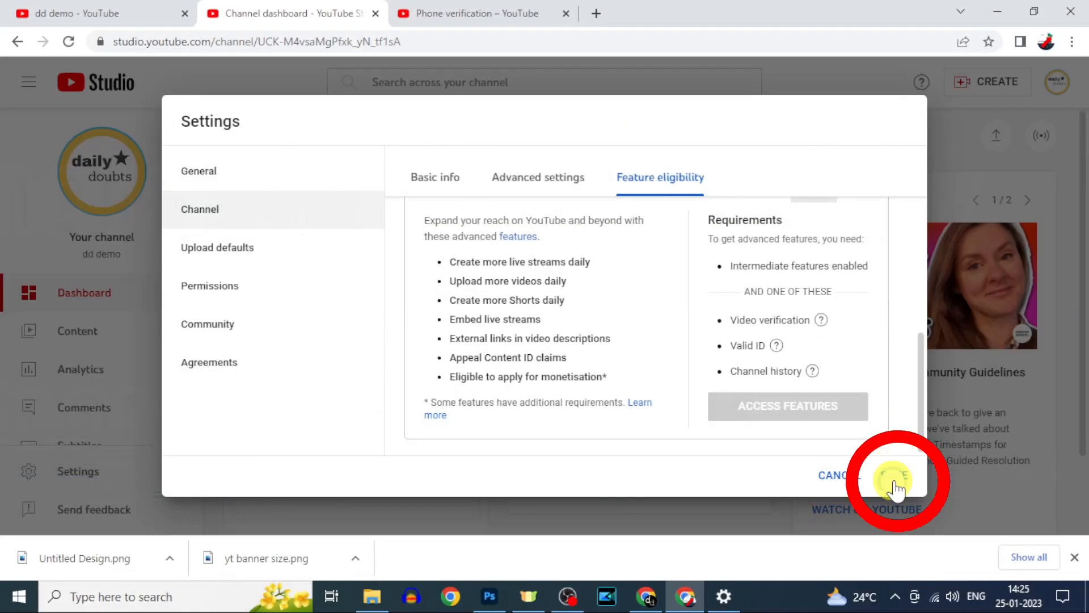
- Save the channel settings
{"action": "left_click", "coordinate": [894, 480]}
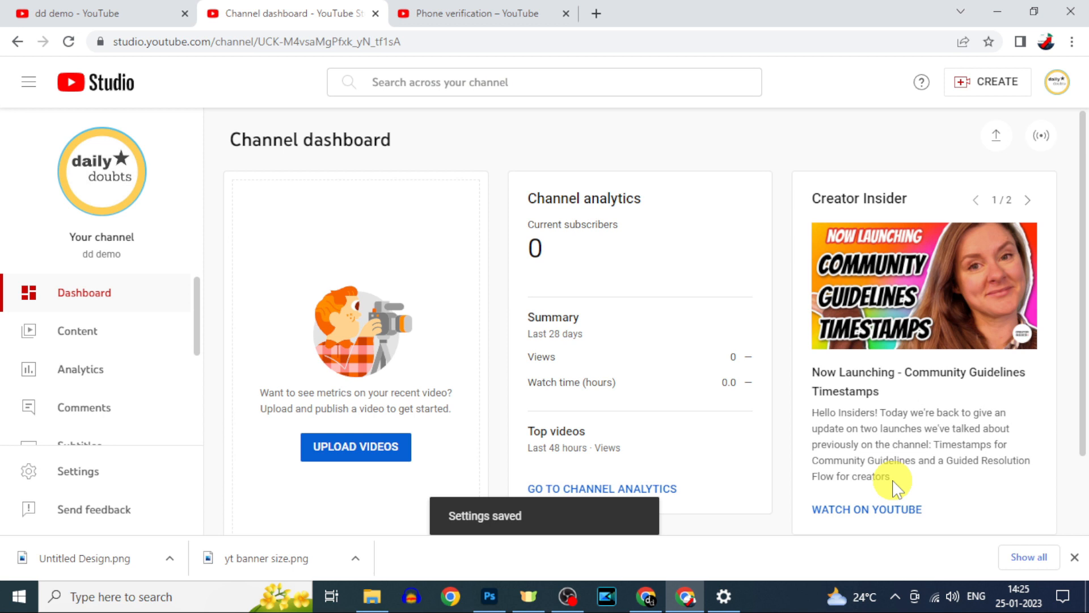
{"action": "scroll", "coordinate": [479, 428], "scroll_direction": "down", "scroll_amount": 1}
{"action": "scroll", "coordinate": [255, 426], "scroll_direction": "up", "scroll_amount": 1}
{"action": "scroll", "coordinate": [93, 418], "scroll_direction": "down", "scroll_amount": 1}
{"action": "scroll", "coordinate": [92, 421], "scroll_direction": "down", "scroll_amount": 1}
{"action": "scroll", "coordinate": [92, 421], "scroll_direction": "down", "scroll_amount": 2}
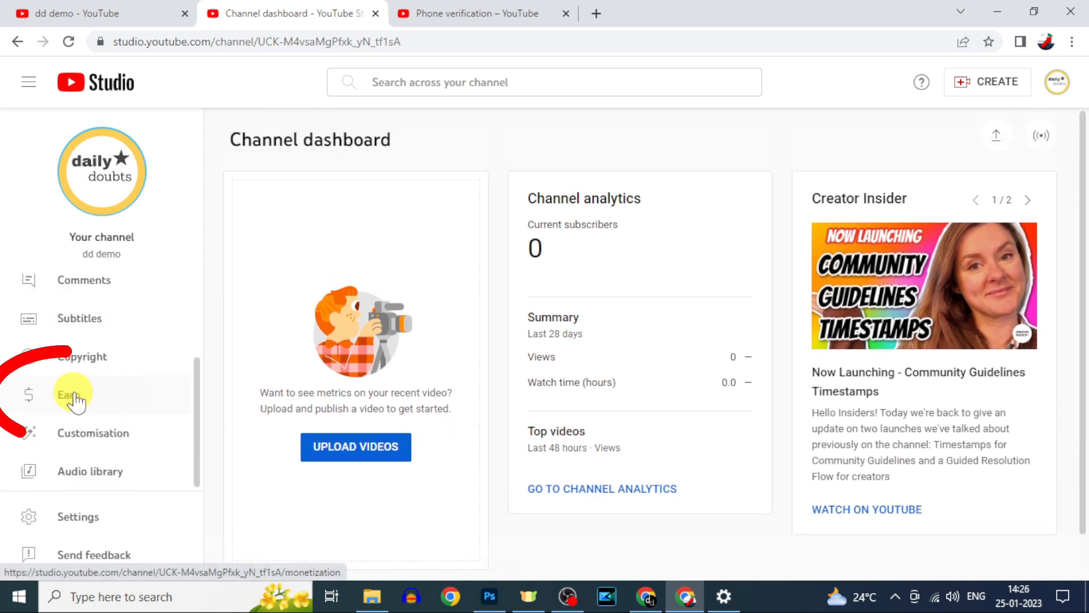
- On the Earn page, request an email for when the monetisation requirements are reached
{"action": "left_click", "coordinate": [99, 396]}
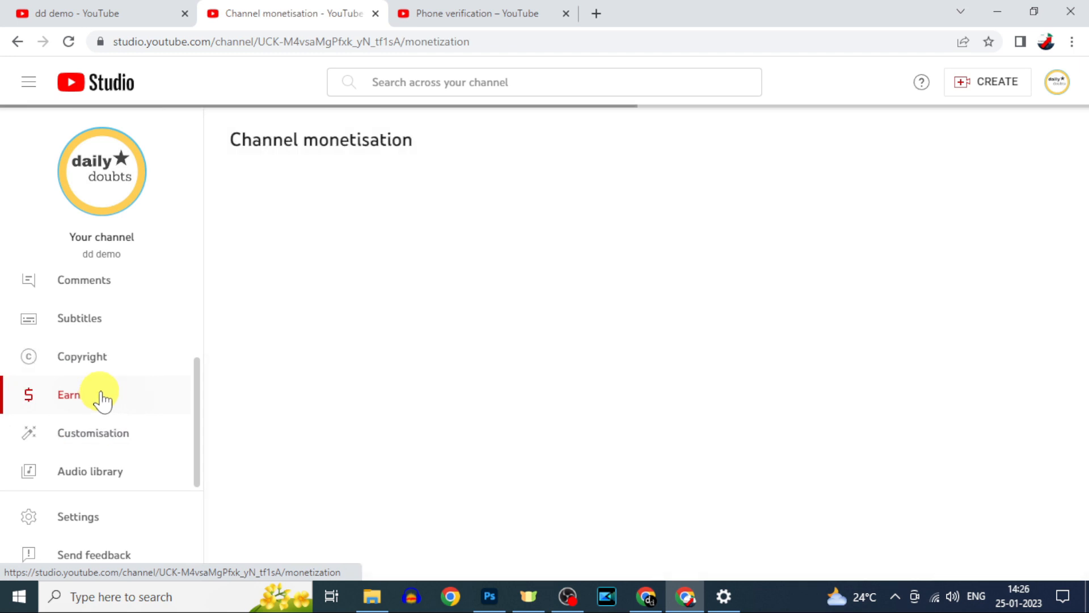
{"action": "scroll", "coordinate": [593, 414], "scroll_direction": "down", "scroll_amount": 12}
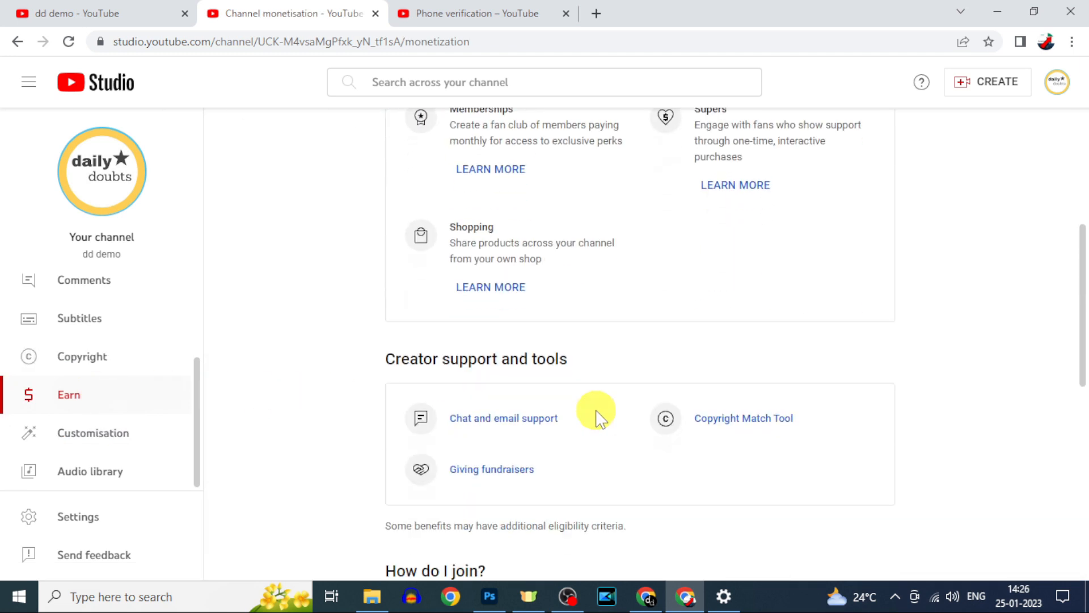
{"action": "scroll", "coordinate": [597, 413], "scroll_direction": "down", "scroll_amount": 2}
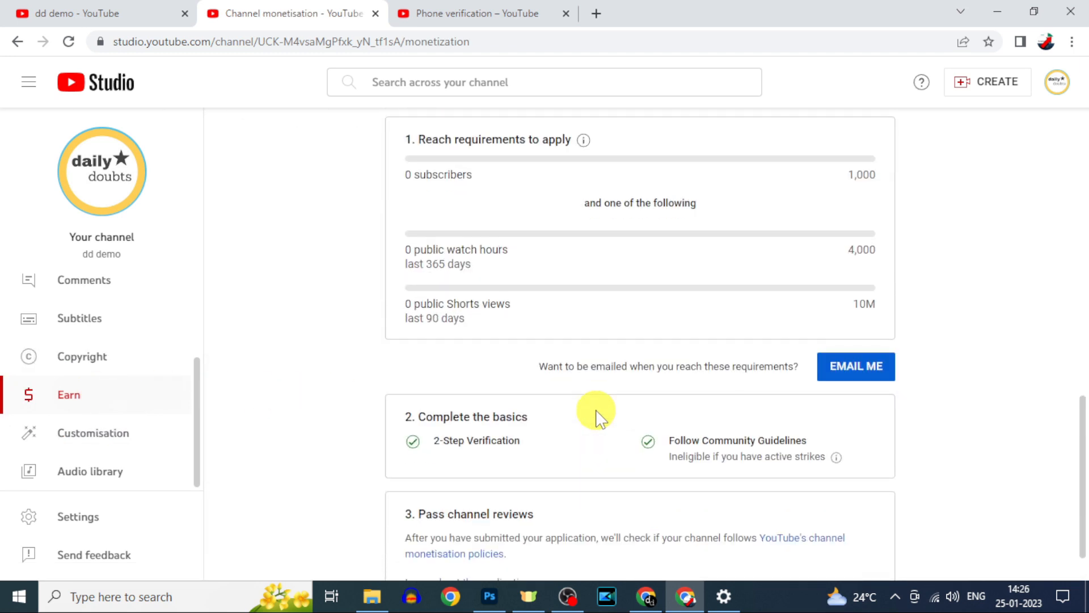
{"action": "left_click", "coordinate": [854, 374]}
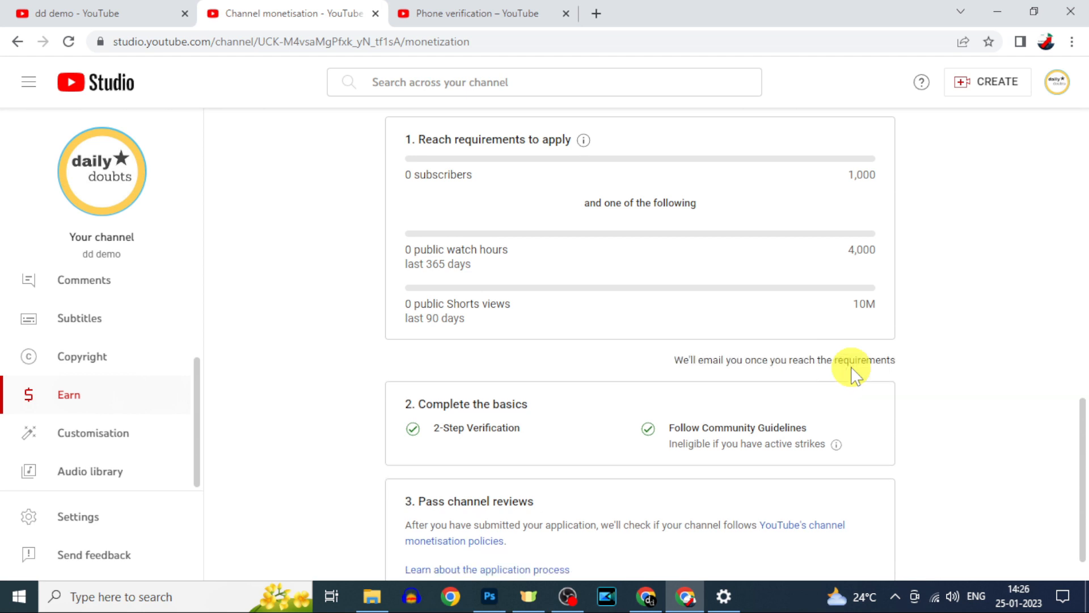
{"action": "scroll", "coordinate": [840, 375], "scroll_direction": "down", "scroll_amount": 1}
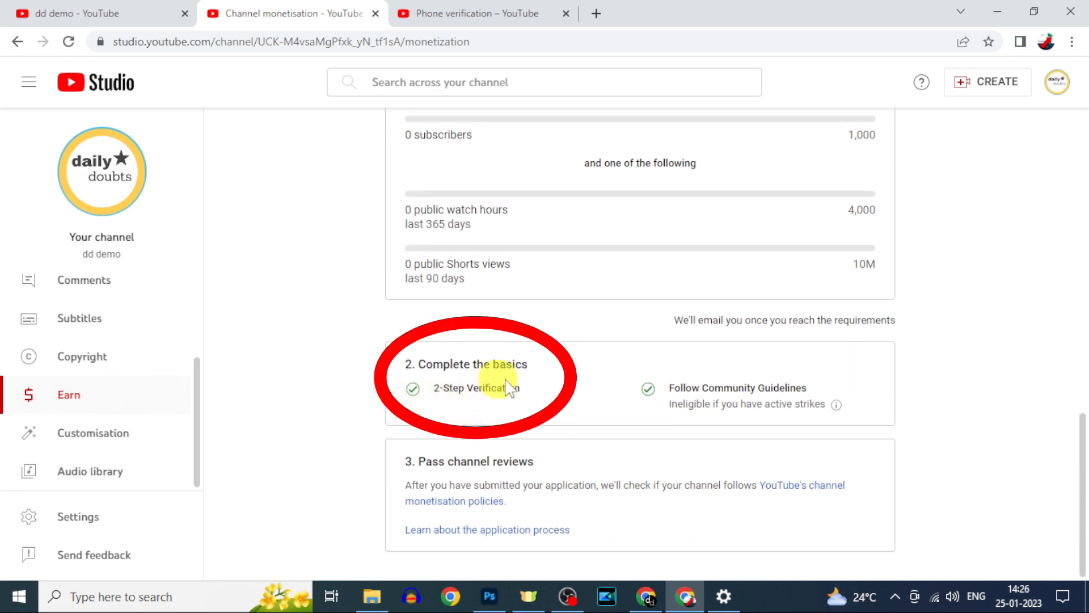
{"action": "left_click", "coordinate": [83, 515]}
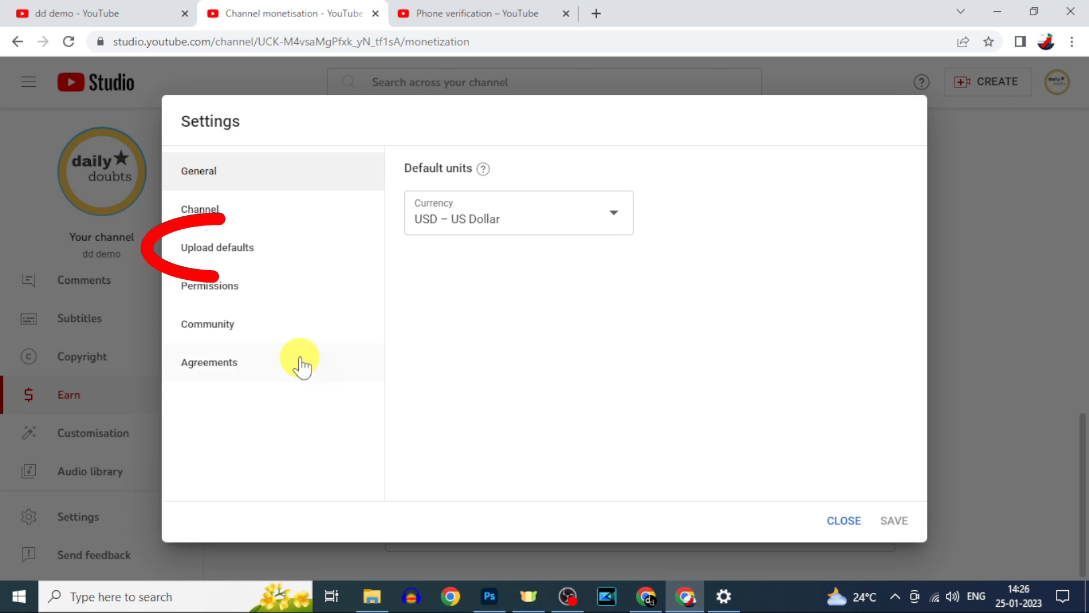
- In advanced upload defaults, keep the Standard YouTube Licence and set category to Science and technology
{"action": "left_click", "coordinate": [227, 260]}
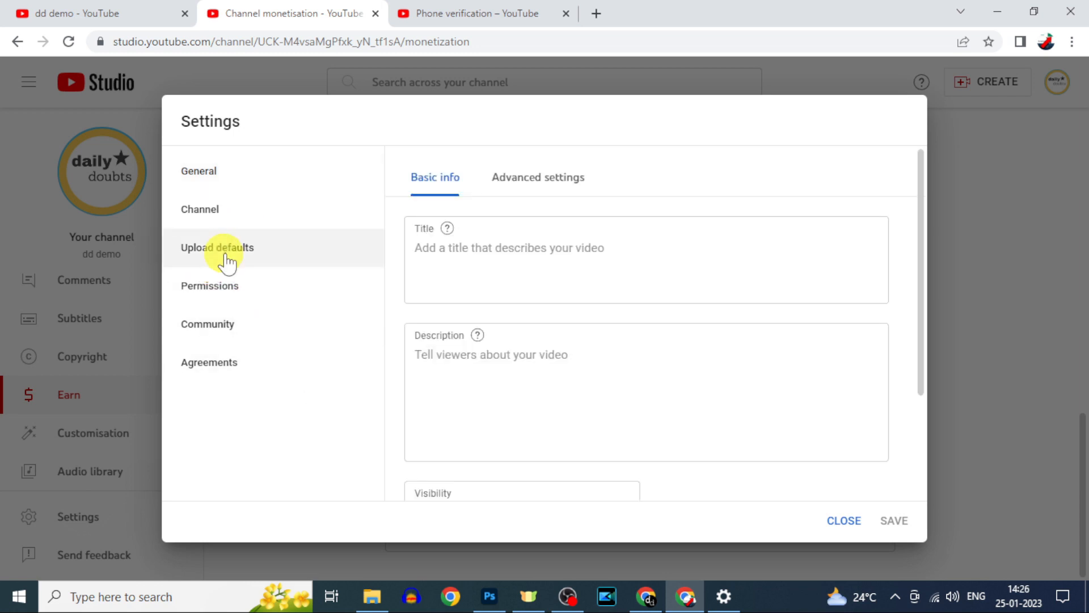
{"action": "left_click", "coordinate": [517, 177]}
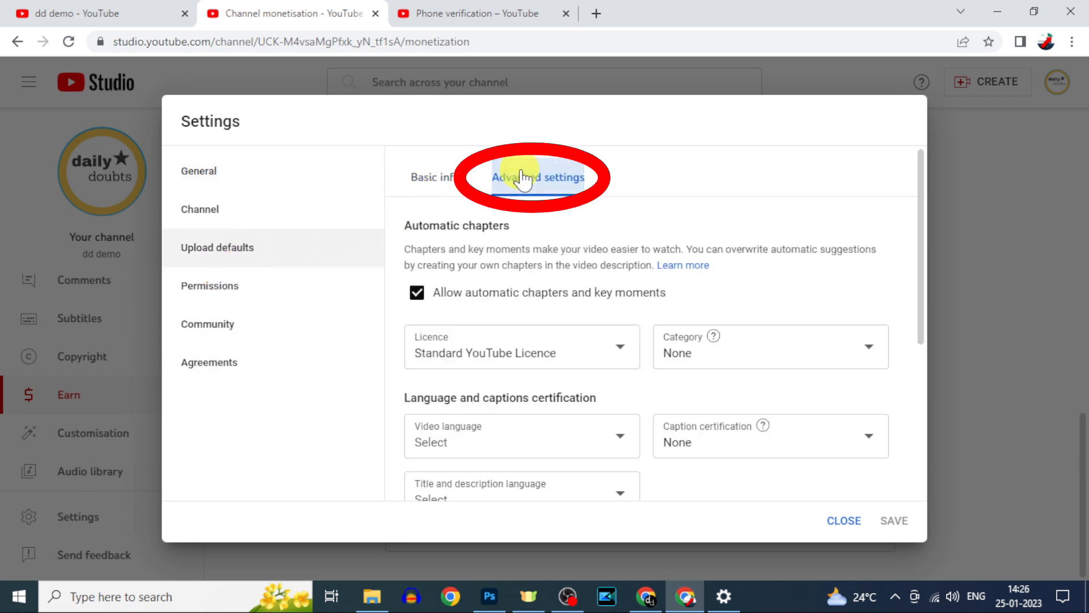
{"action": "scroll", "coordinate": [568, 238], "scroll_direction": "down", "scroll_amount": 1}
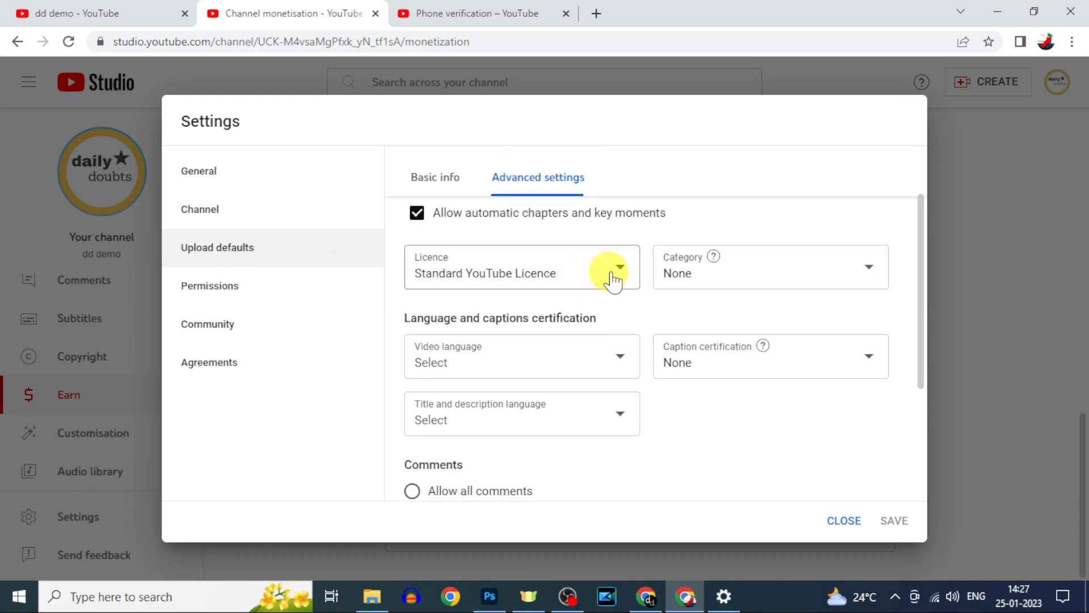
{"action": "left_click", "coordinate": [620, 275]}
{"action": "left_click", "coordinate": [578, 265]}
{"action": "left_click", "coordinate": [693, 271]}
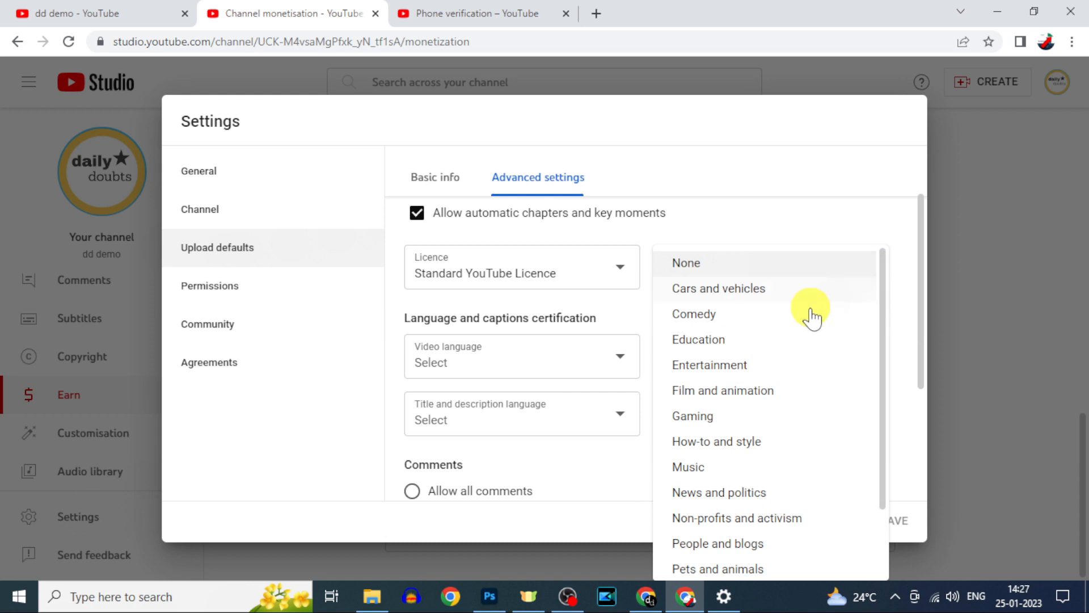
{"action": "scroll", "coordinate": [741, 437], "scroll_direction": "down", "scroll_amount": 1}
{"action": "scroll", "coordinate": [741, 437], "scroll_direction": "down", "scroll_amount": 2}
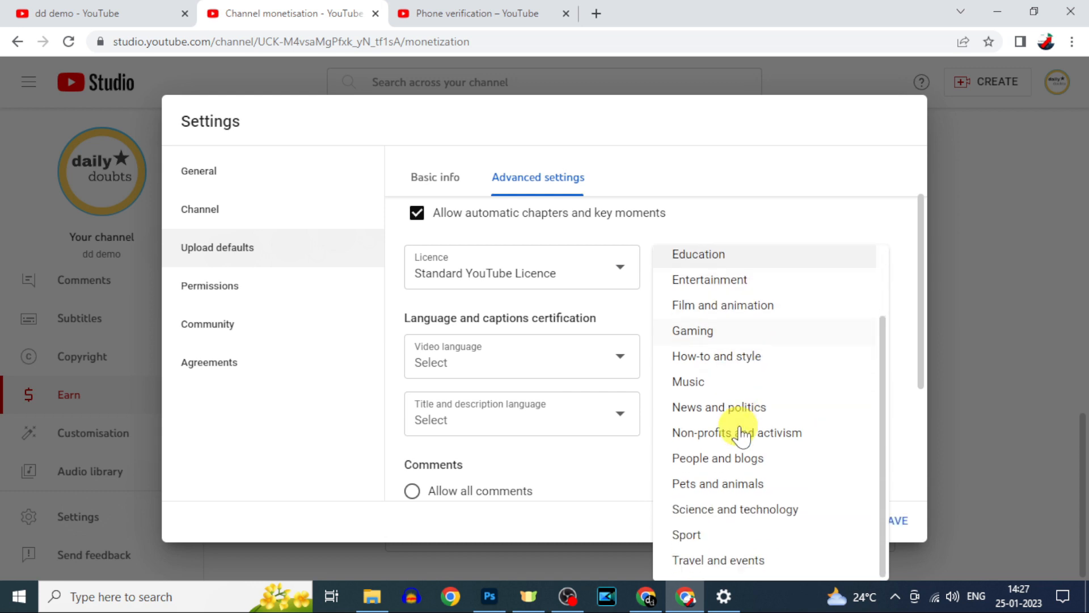
{"action": "left_click", "coordinate": [751, 511]}
- Set the default video language to English (United States) and save the upload defaults
{"action": "scroll", "coordinate": [687, 374], "scroll_direction": "down", "scroll_amount": 2}
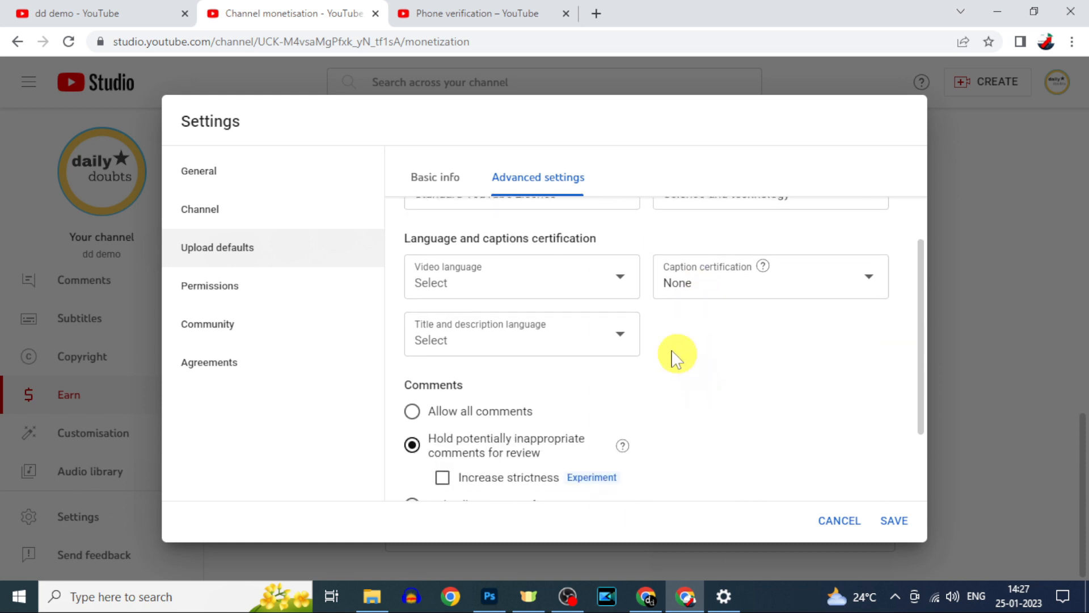
{"action": "left_click", "coordinate": [620, 280]}
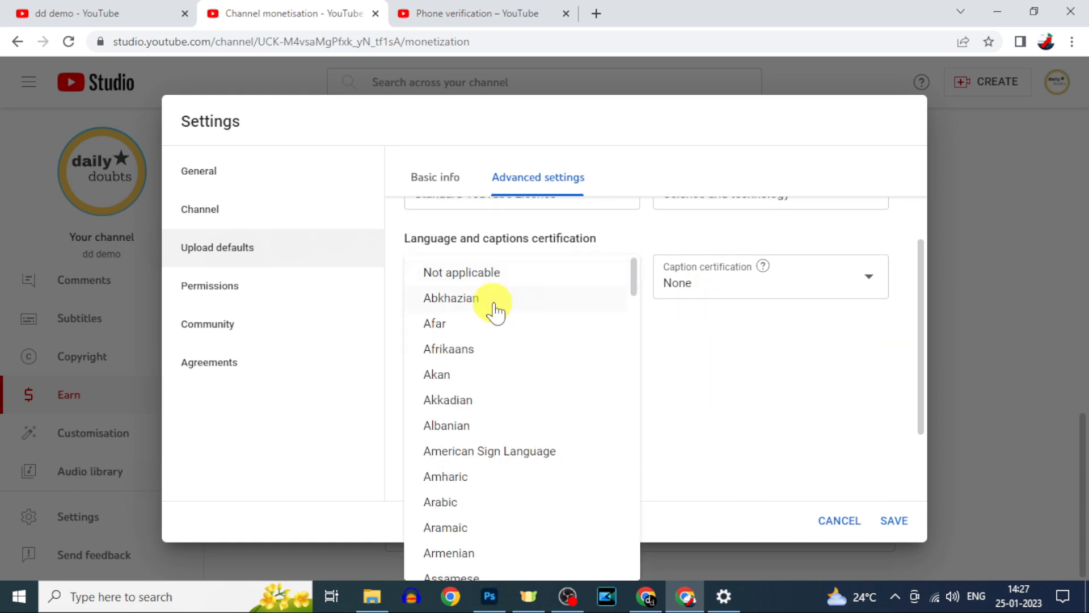
{"action": "scroll", "coordinate": [495, 311], "scroll_direction": "down", "scroll_amount": 20}
{"action": "left_click", "coordinate": [533, 479]}
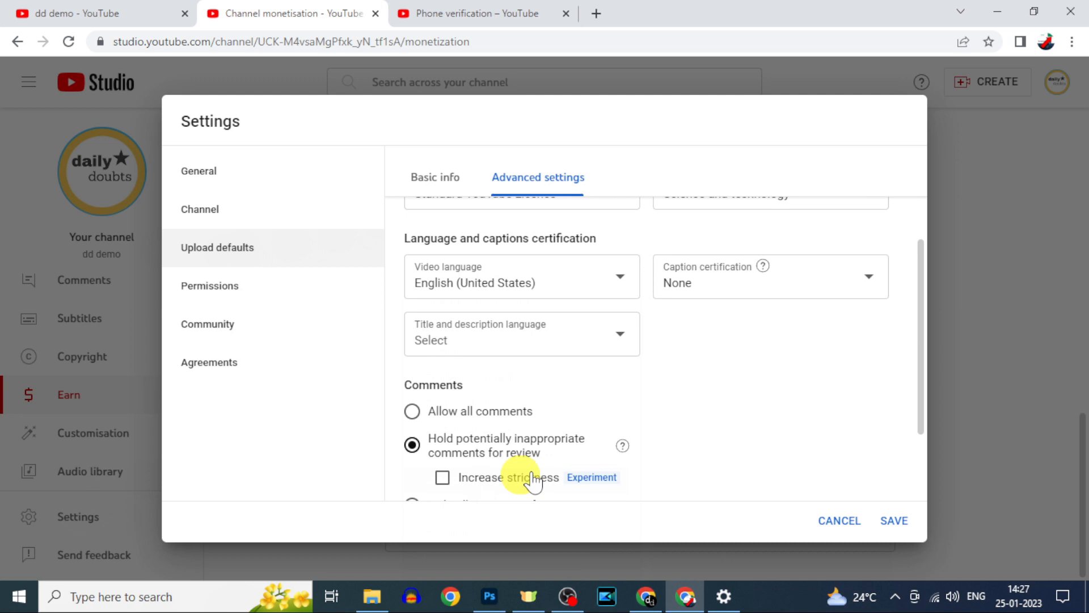
{"action": "scroll", "coordinate": [675, 417], "scroll_direction": "down", "scroll_amount": 2}
{"action": "scroll", "coordinate": [681, 413], "scroll_direction": "up", "scroll_amount": 5}
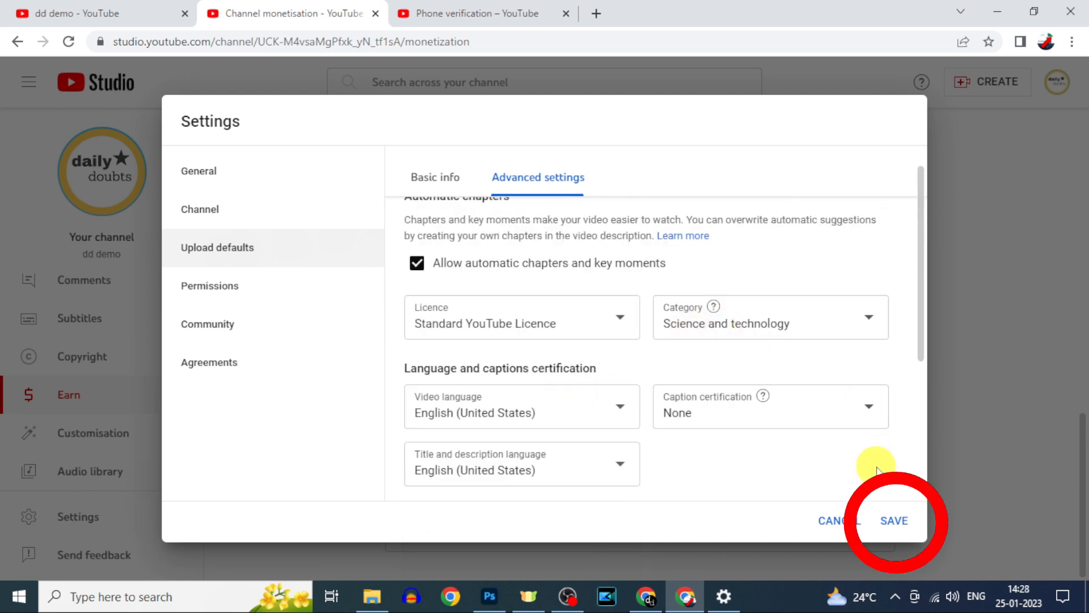
{"action": "left_click", "coordinate": [894, 521]}
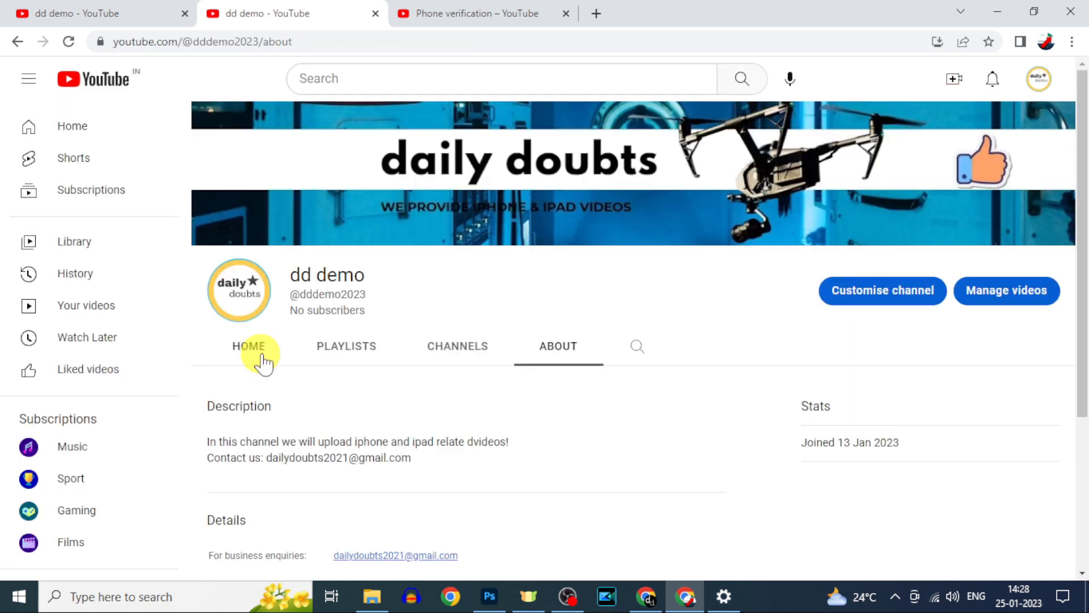
- Display the dd demo channel's Home tab, briefly opening and closing the Create options
{"action": "left_click", "coordinate": [263, 363]}
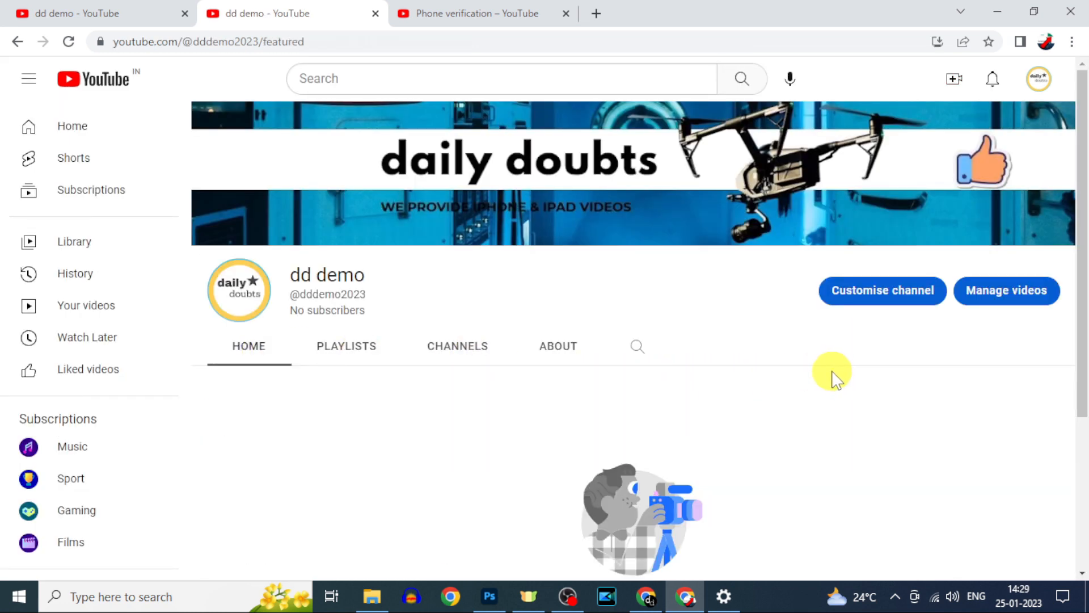
{"action": "left_click", "coordinate": [954, 82]}
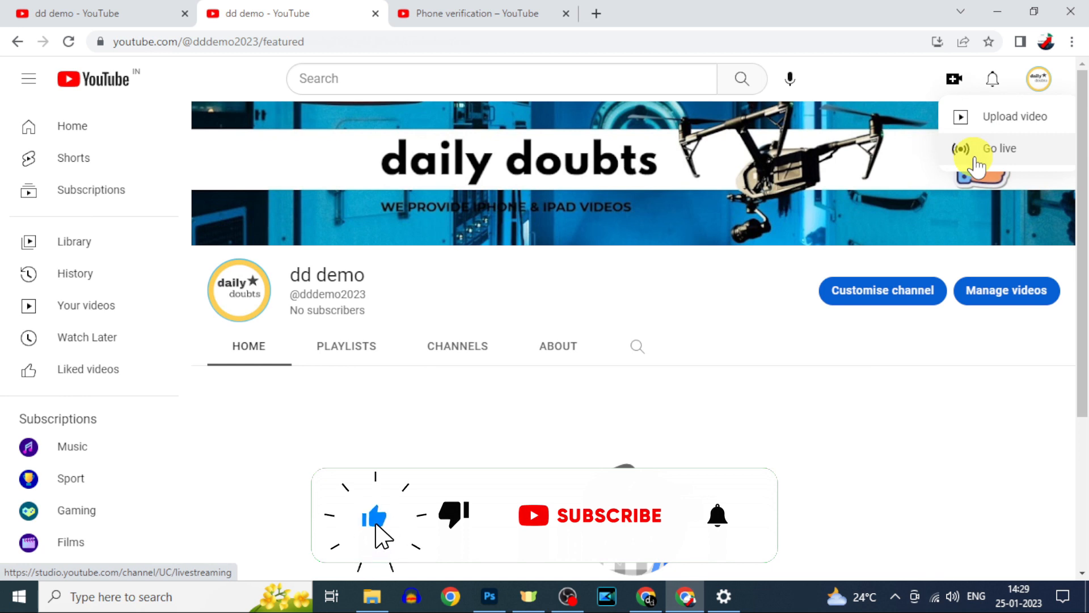
{"action": "left_click", "coordinate": [793, 345]}
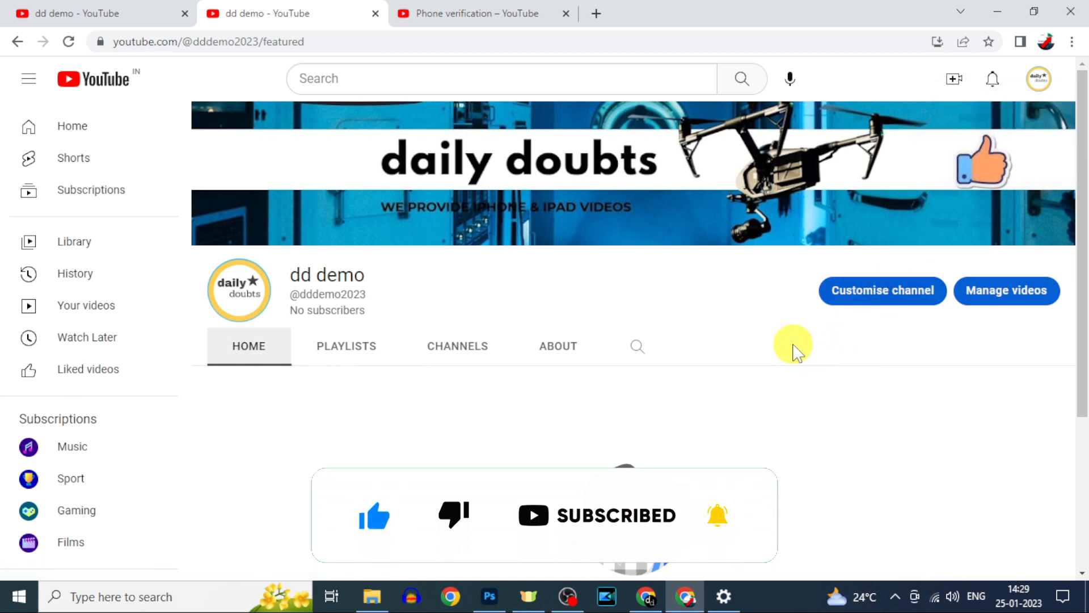